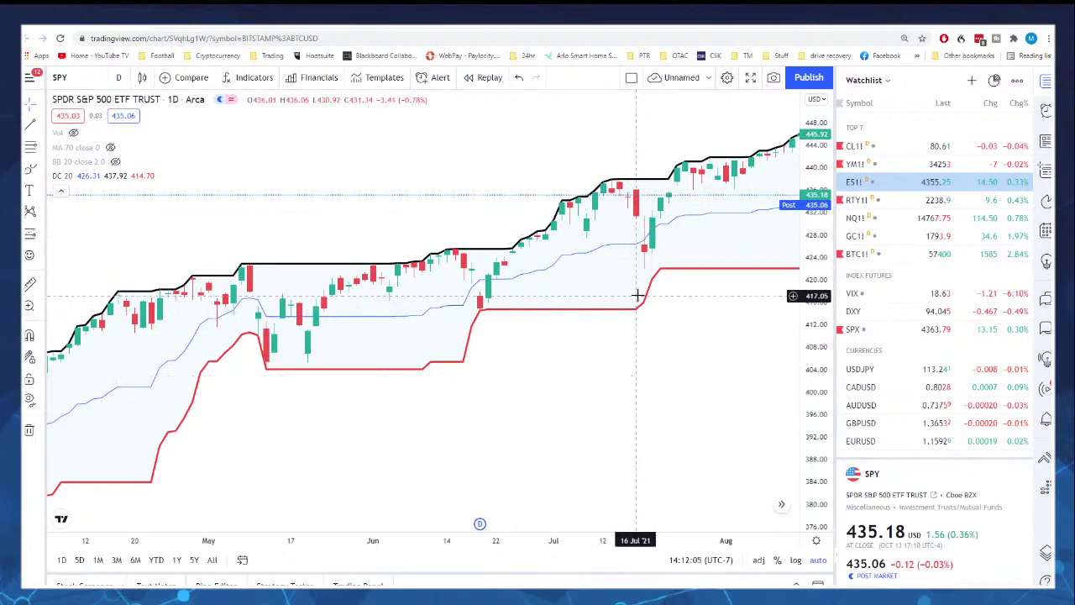
- Show the hidden moving average on the SPY chart and set its length to 200
drag(720, 331, 404, 337)
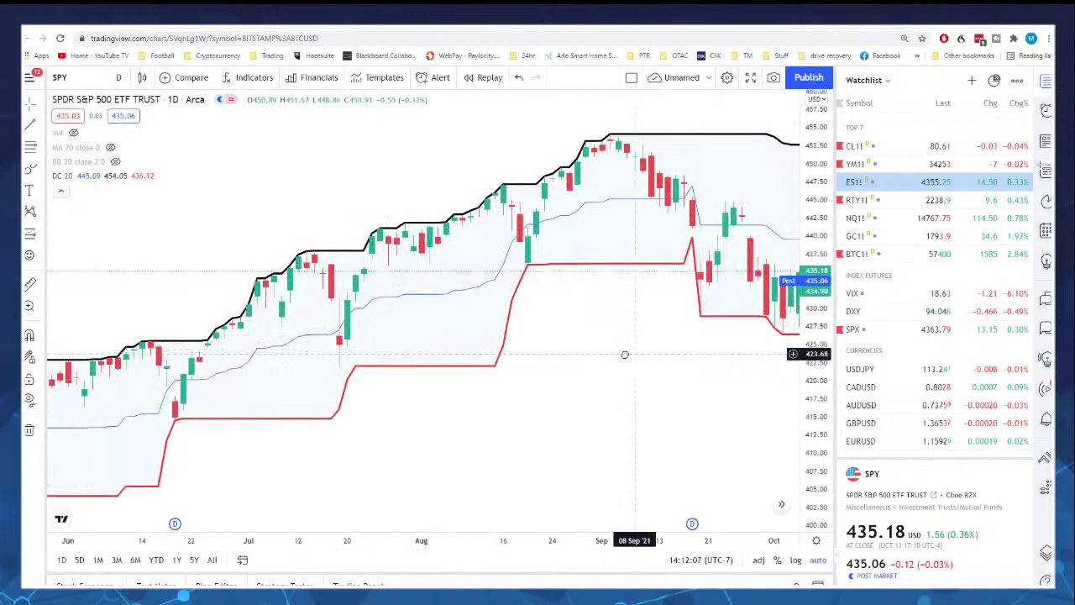
drag(629, 353, 613, 356)
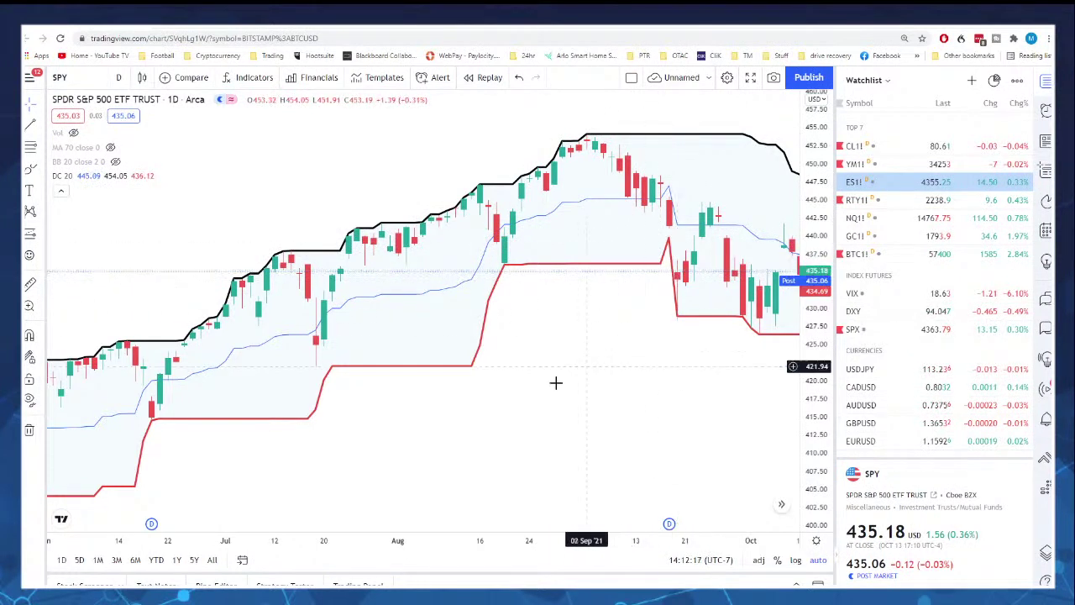
scroll(370, 444, down, 2)
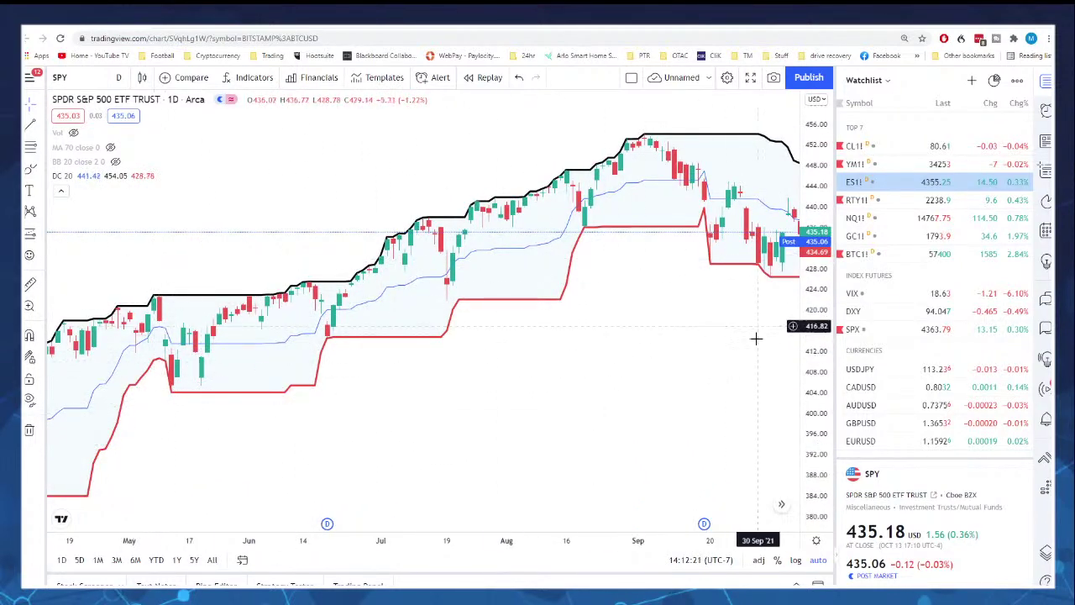
drag(686, 340, 518, 361)
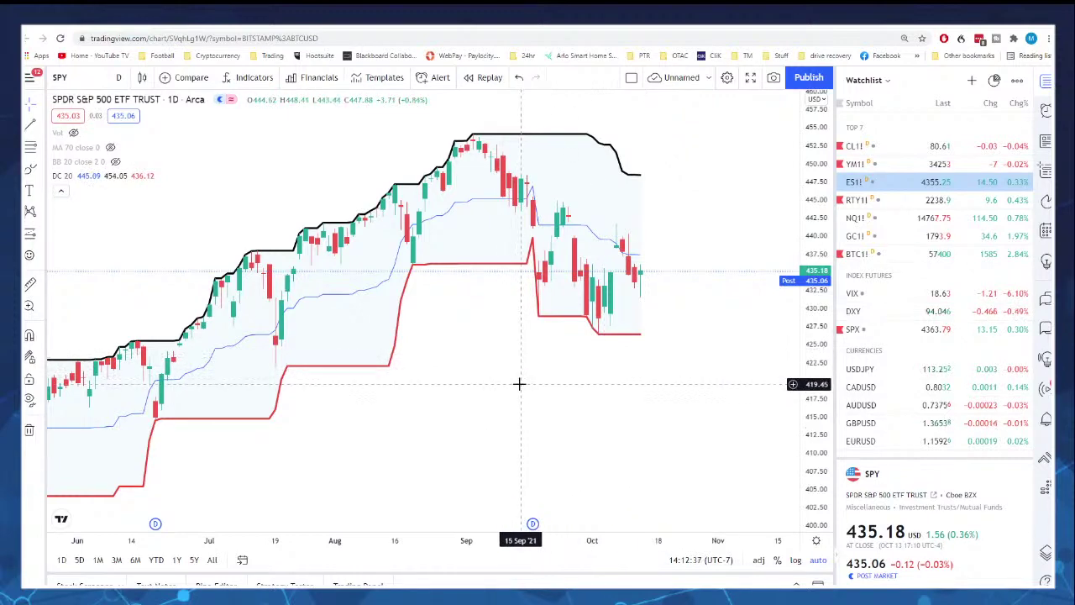
scroll(518, 384, down, 3)
scroll(518, 384, down, 3)
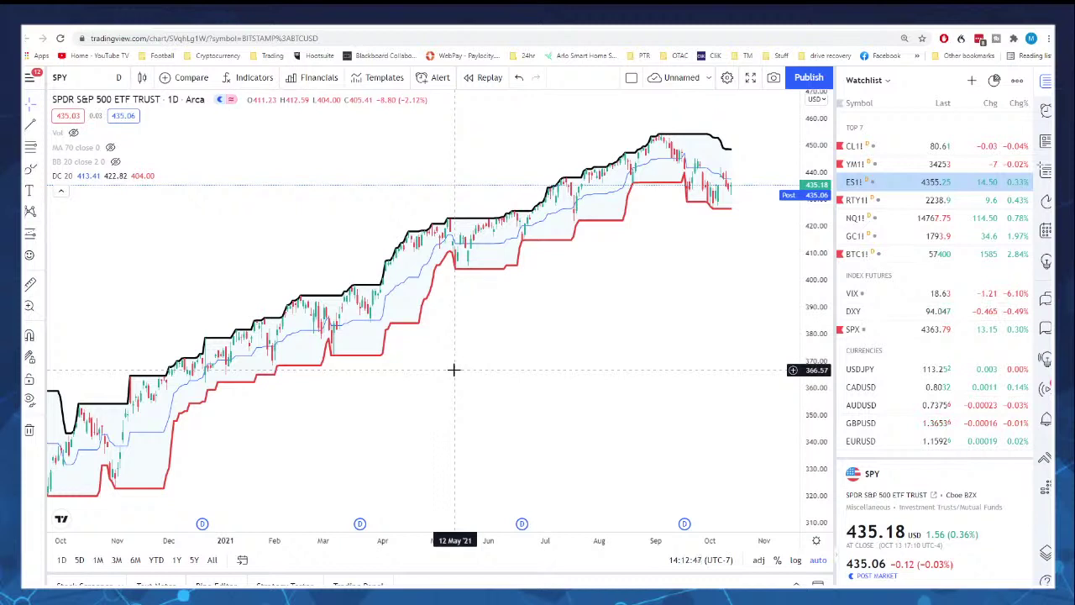
click(111, 148)
click(128, 148)
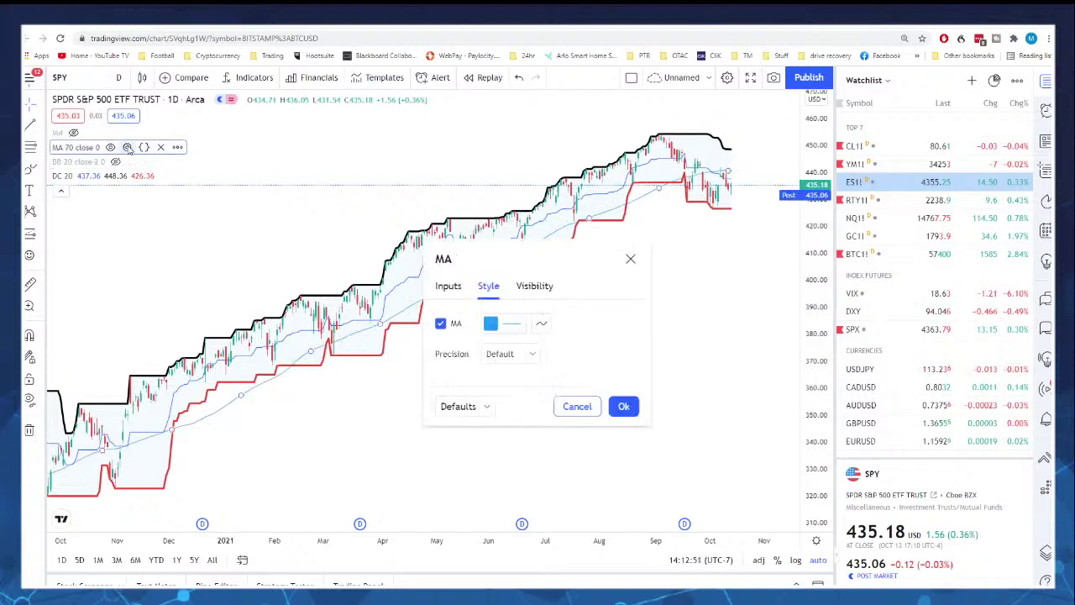
click(446, 289)
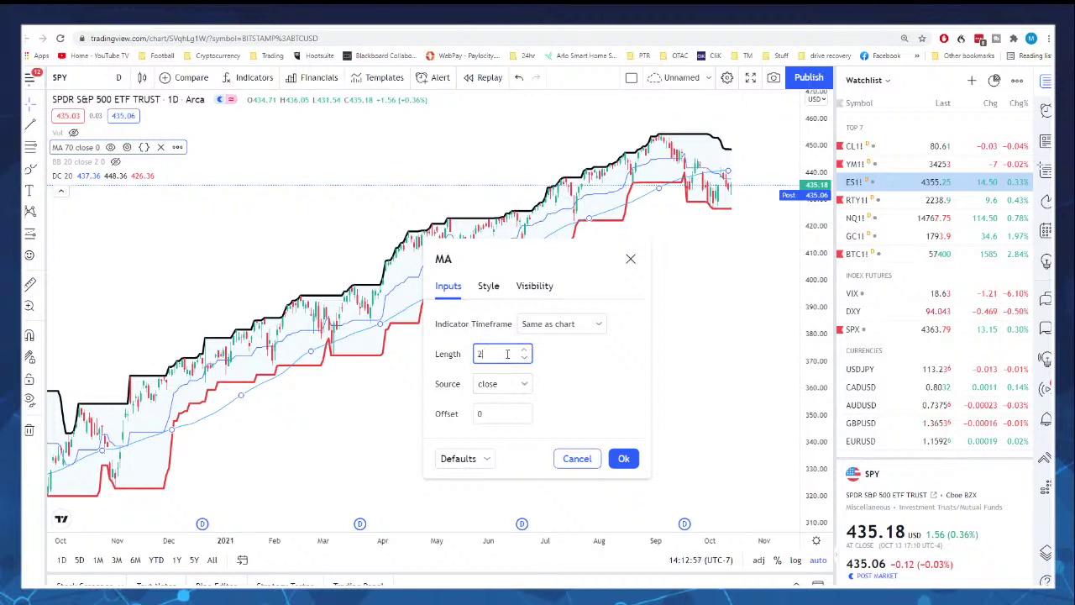
click(622, 458)
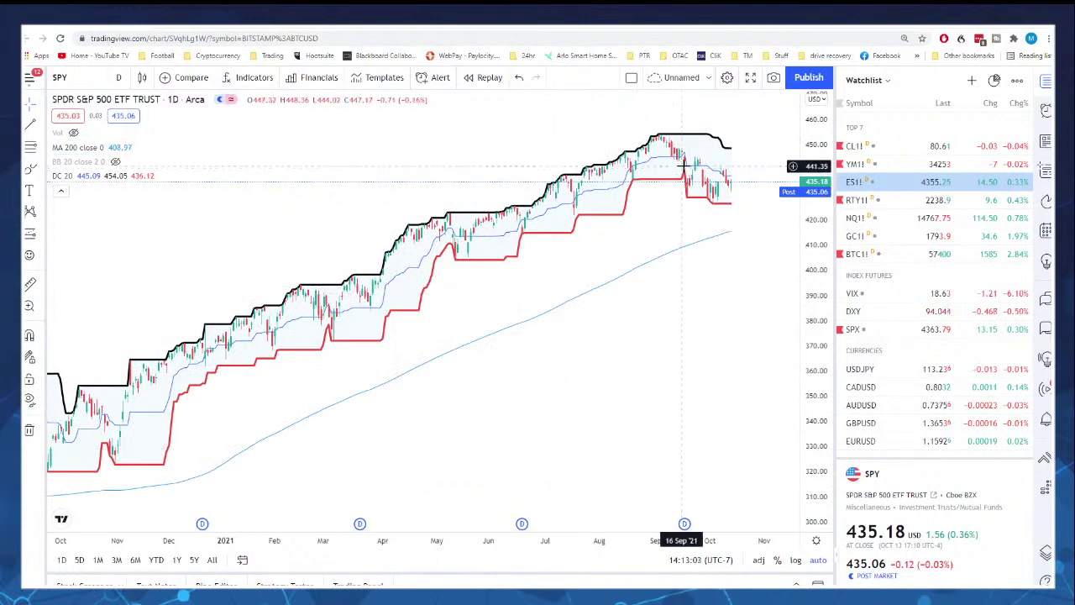
- Set the moving average's length to 100 on the SPY chart
scroll(680, 251, up, 2)
scroll(680, 262, up, 1)
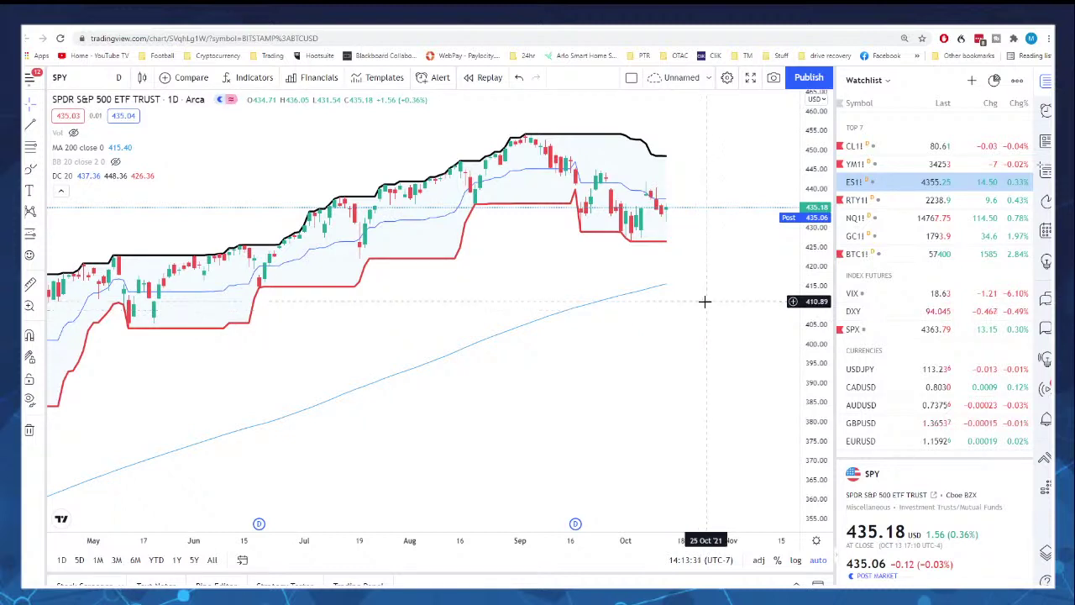
scroll(494, 387, down, 5)
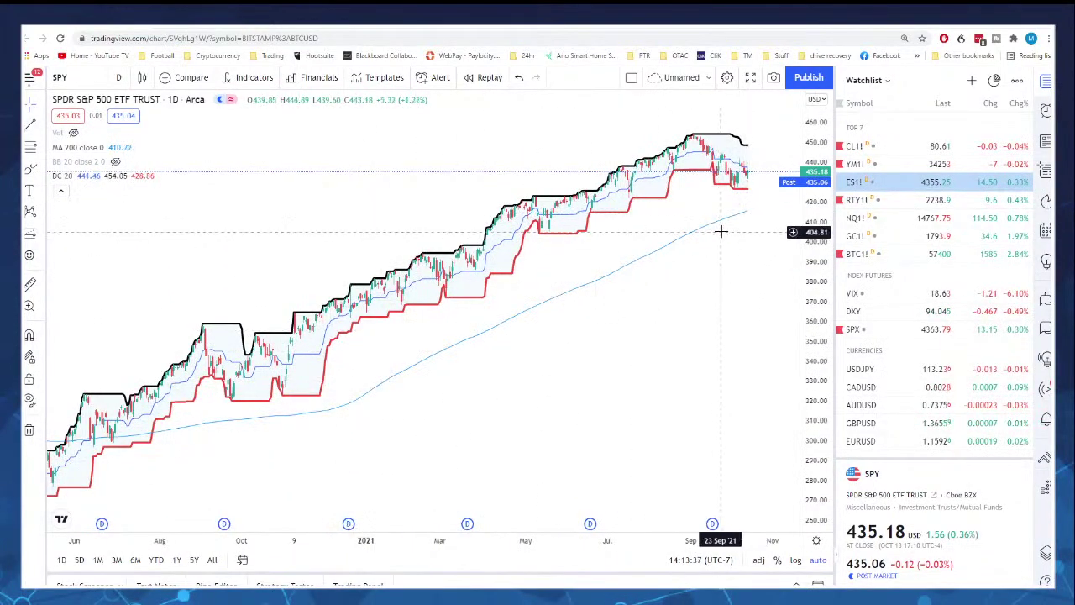
scroll(700, 313, up, 3)
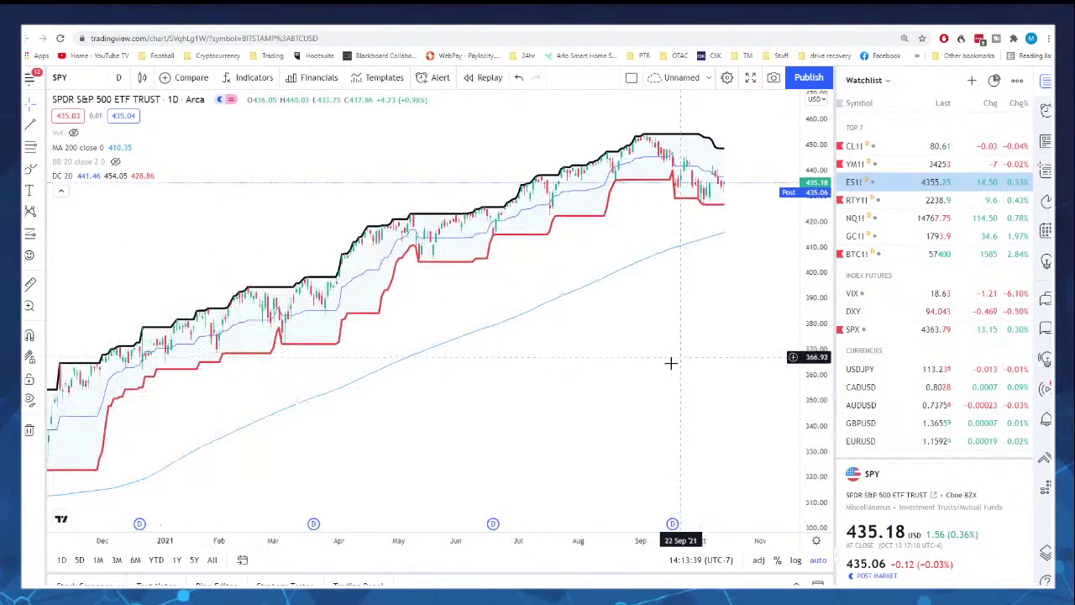
double_click(646, 263)
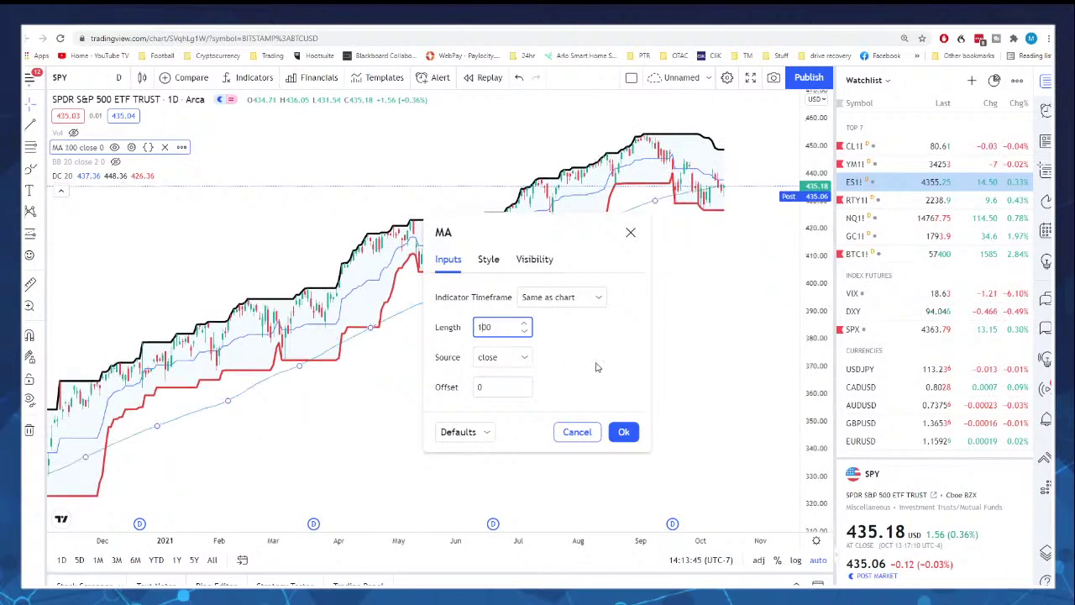
click(624, 433)
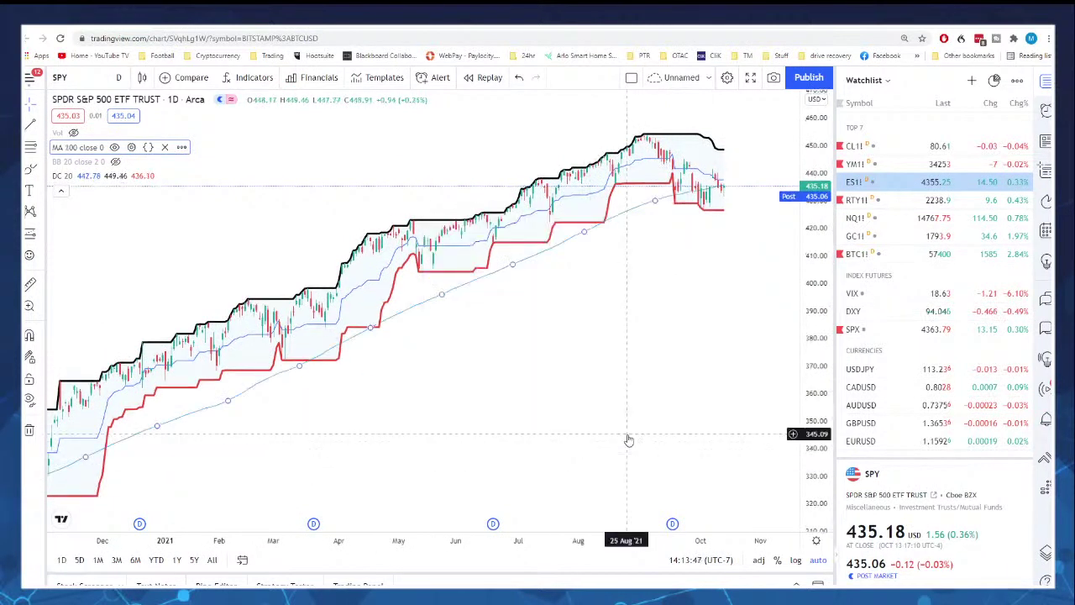
- Show the Bollinger Bands over the Donchian channel on the SPY chart and hide them again
scroll(636, 403, up, 2)
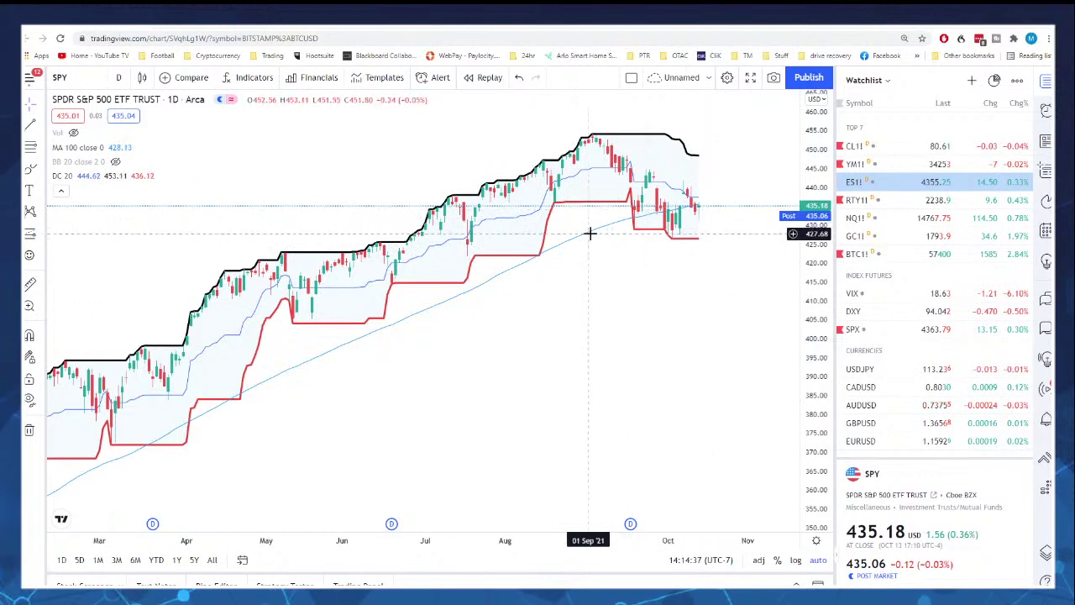
click(116, 162)
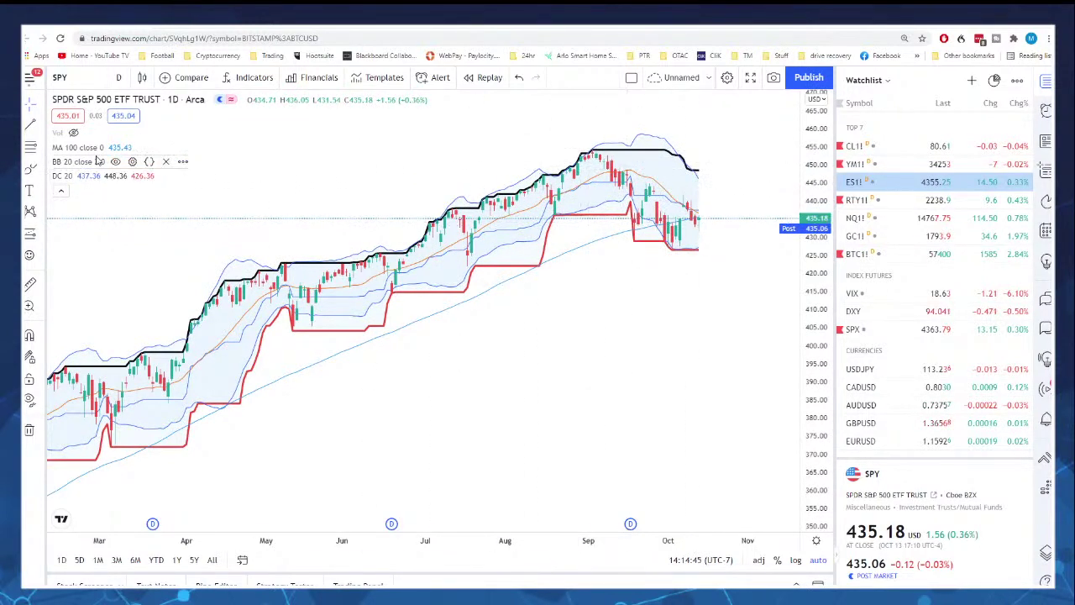
click(116, 161)
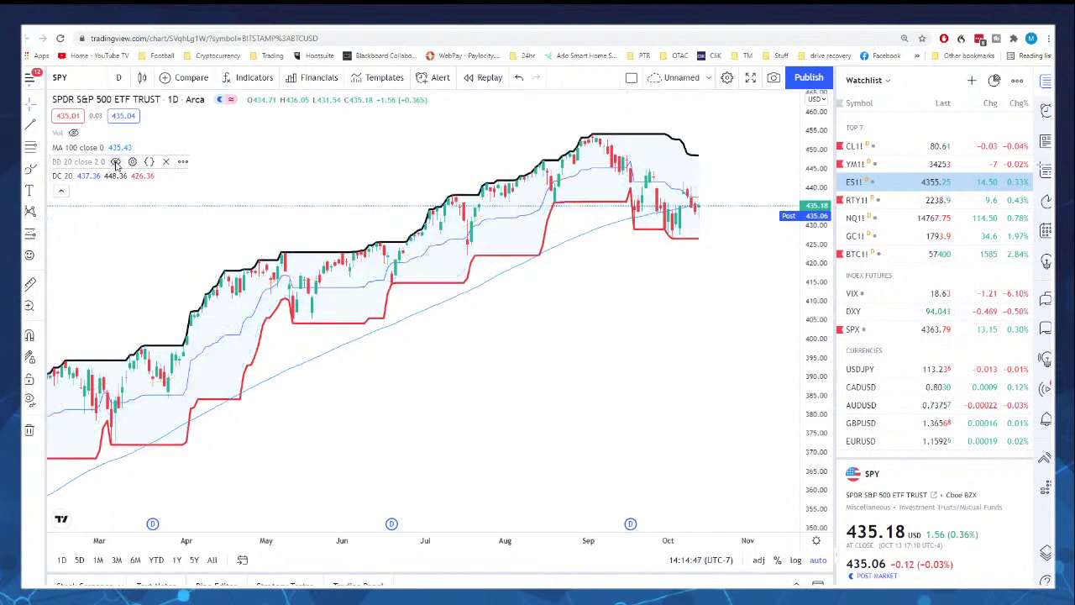
- Hide the Donchian channel on the SPY chart, leaving the candles and the 100-period moving average
scroll(670, 380, down, 10)
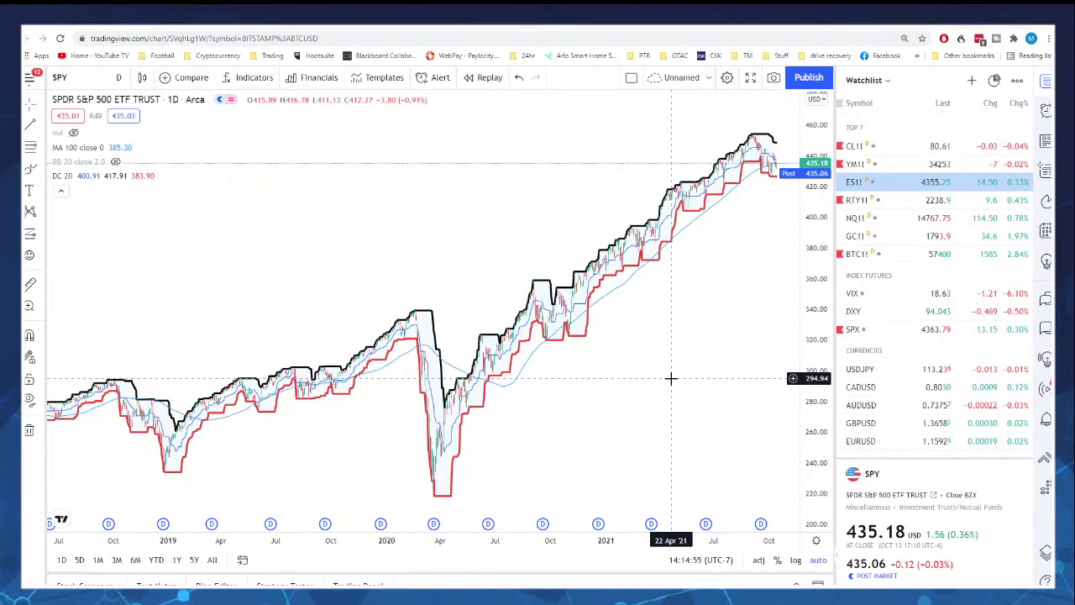
scroll(670, 380, up, 10)
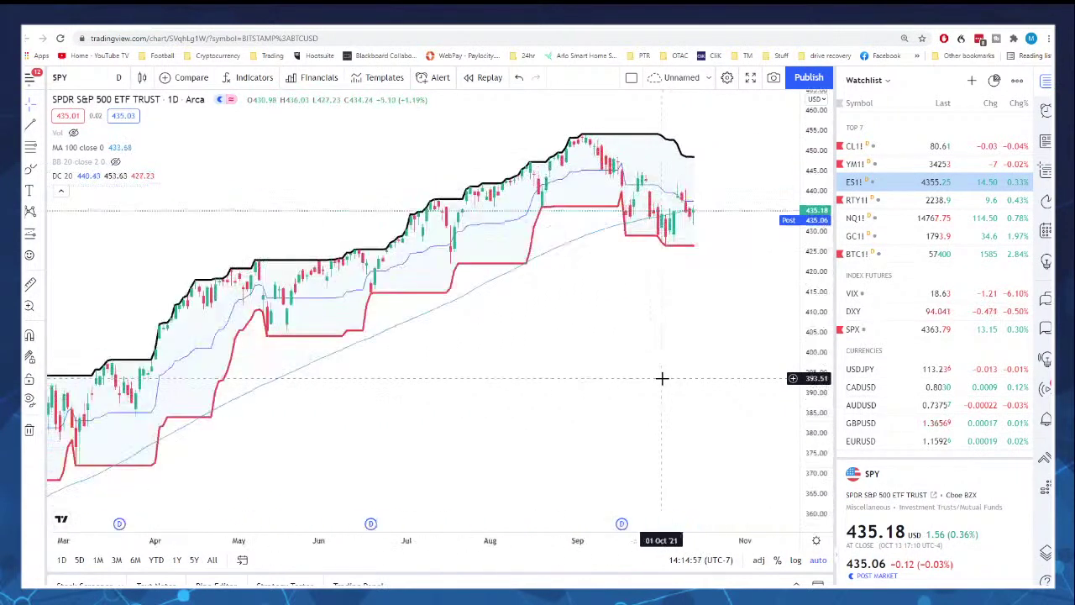
scroll(662, 378, up, 3)
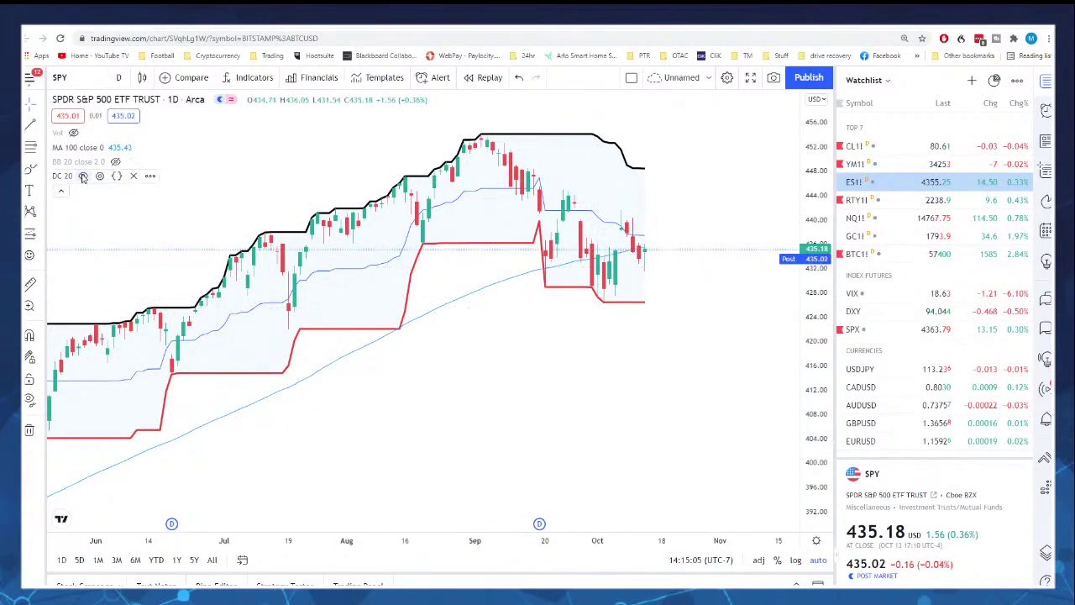
click(82, 176)
scroll(693, 480, down, 2)
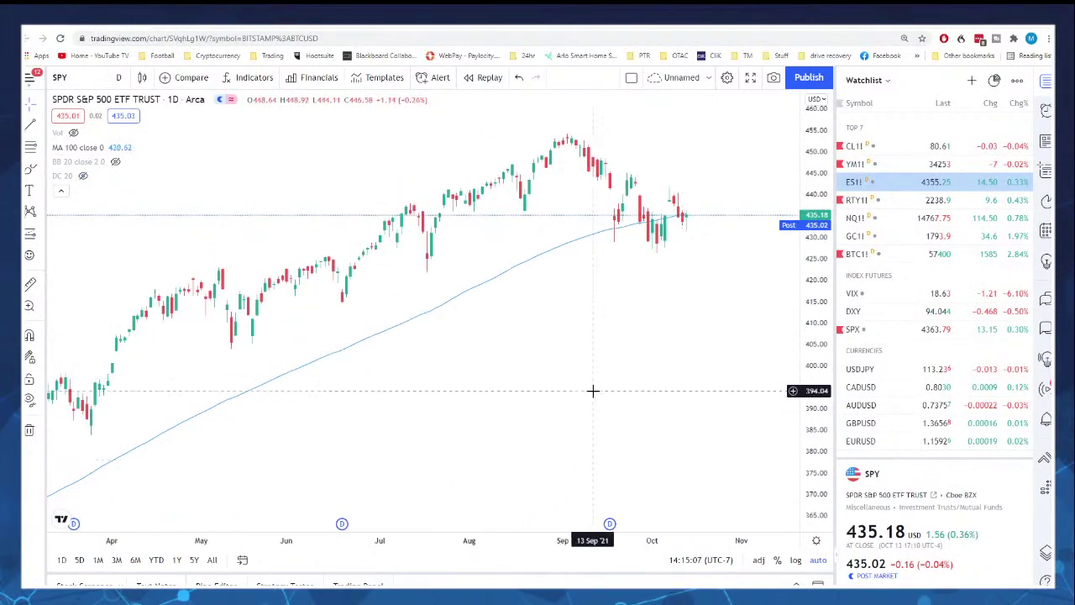
- Draw a rectangle marking the support zone from 19 Jul '21 to 13 Oct '21, between about 426.27 and 422.48
click(41, 172)
click(72, 224)
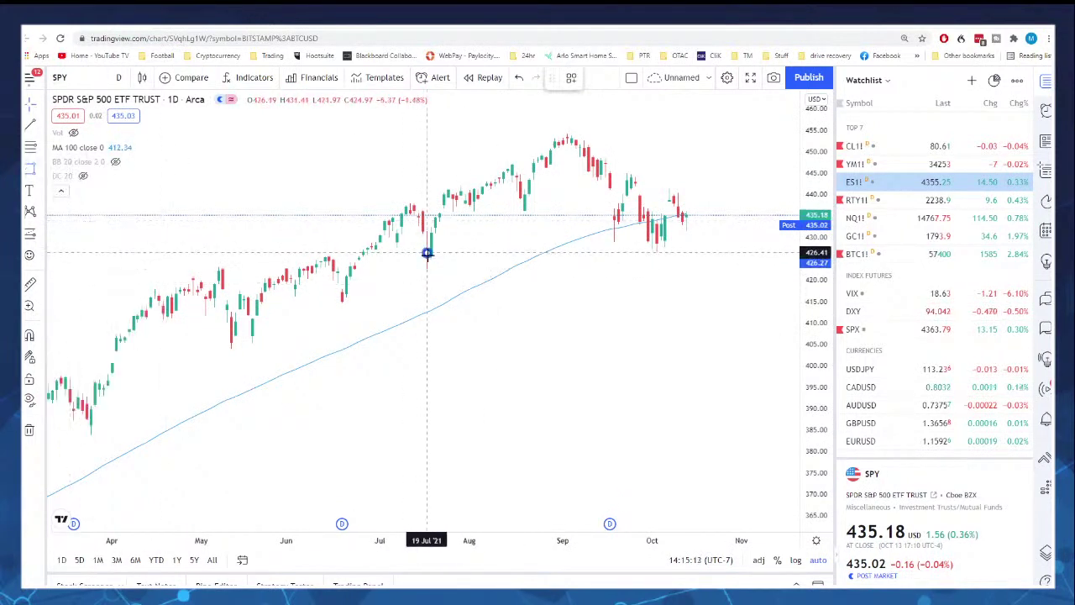
mouse_move(427, 253)
mouse_down()
mouse_move(593, 271)
mouse_move(684, 257)
mouse_move(685, 267)
mouse_up()
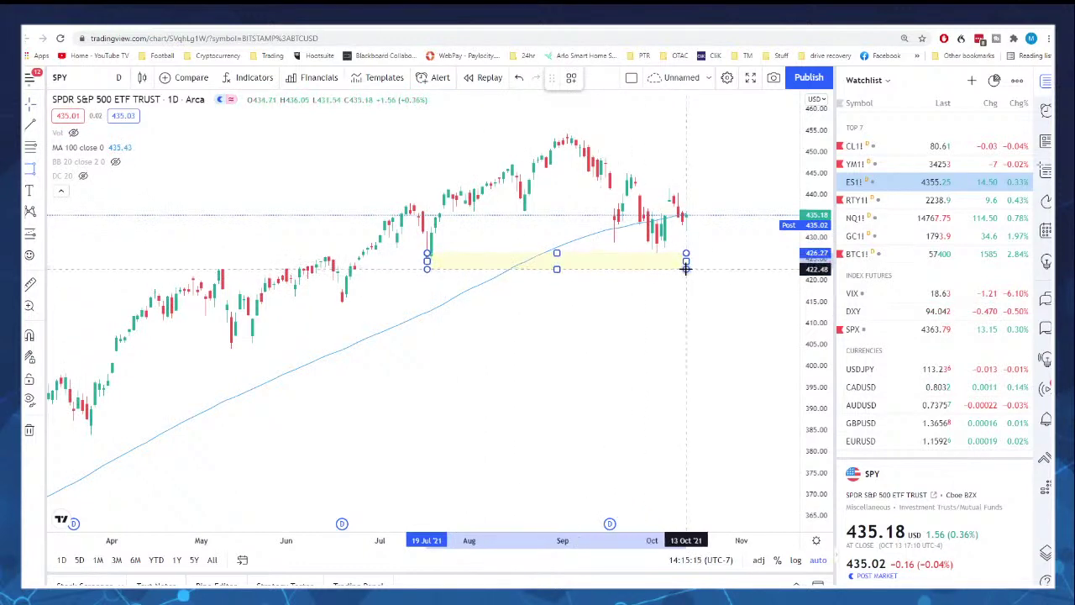
click(706, 310)
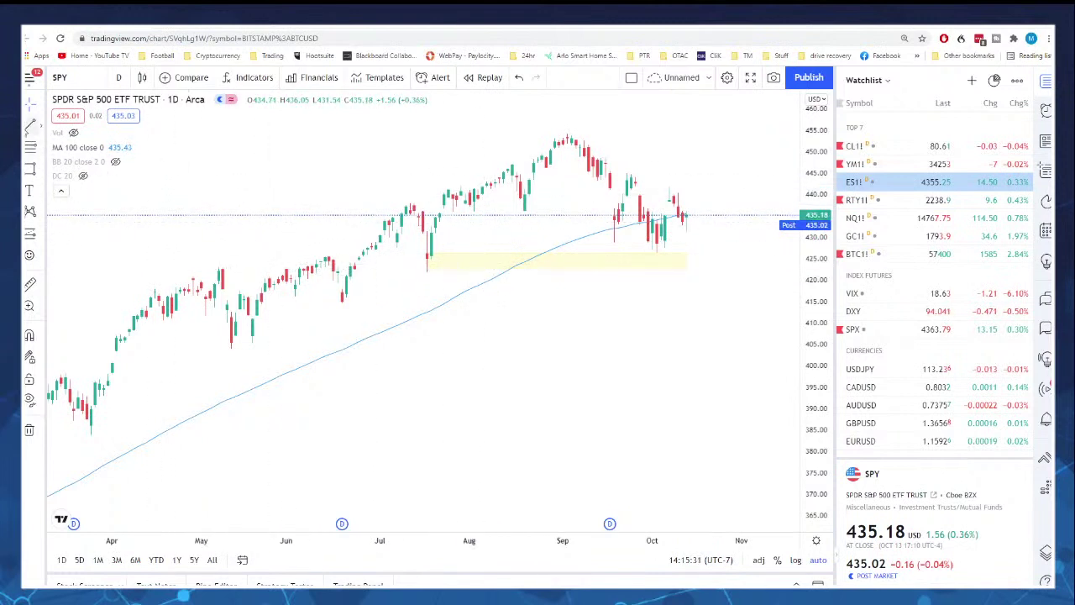
- Place a horizontal line at about 422.20, along the lower edge of the yellow support zone
click(36, 127)
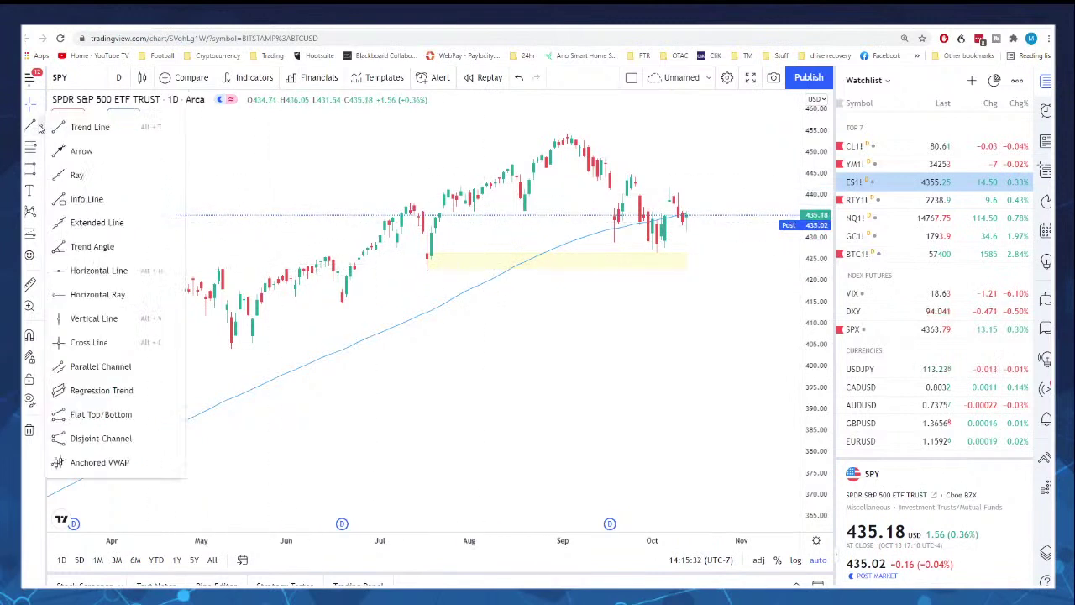
click(98, 269)
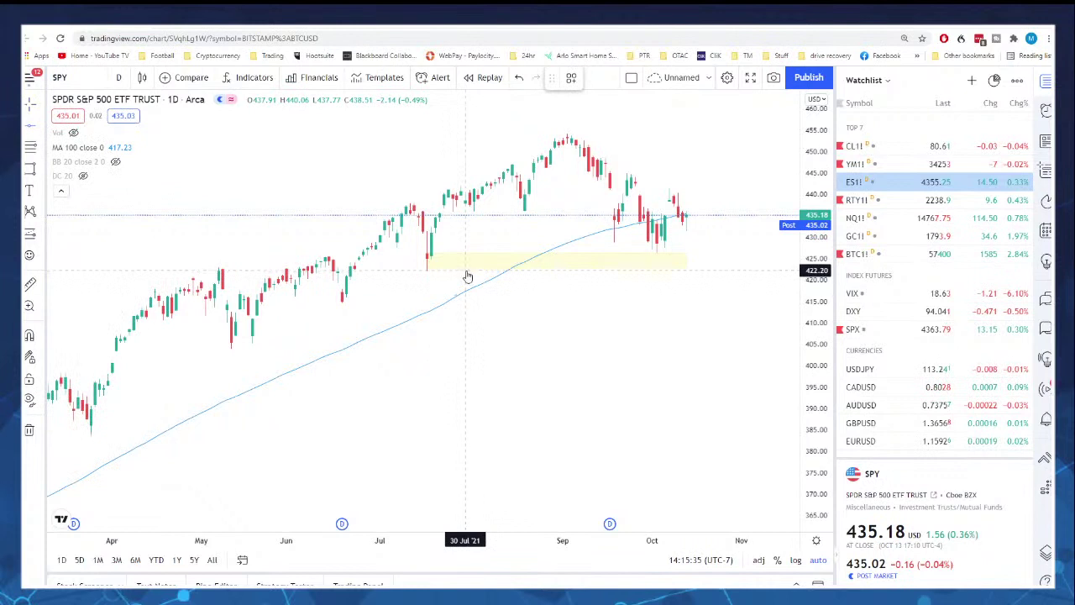
click(465, 271)
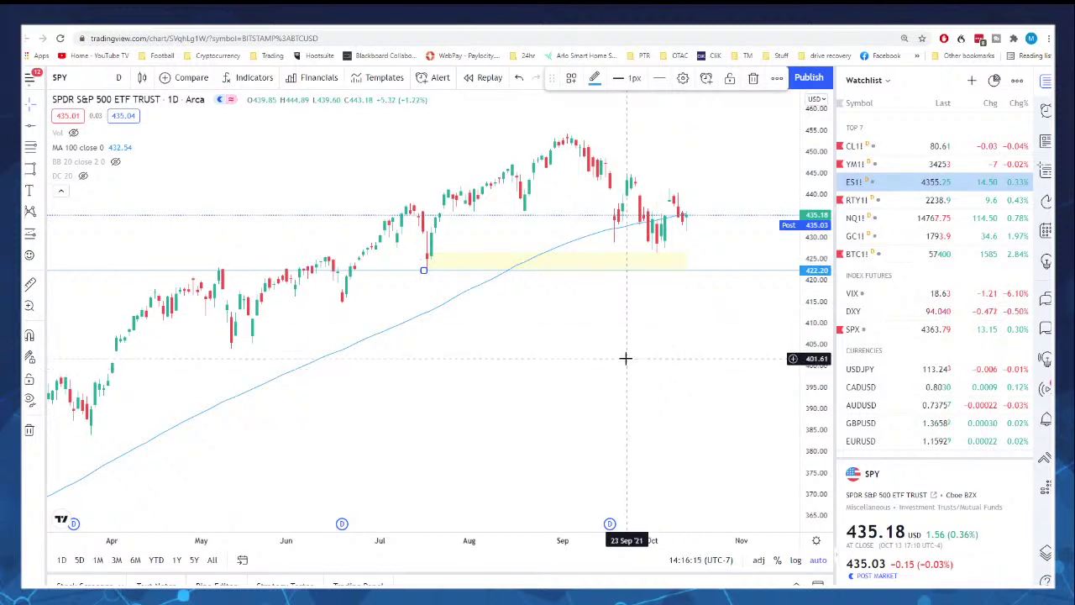
click(669, 380)
- Switch the chart to the AAPL stock on NASDAQ and examine its price against the 100-period moving average
text(AAPL)
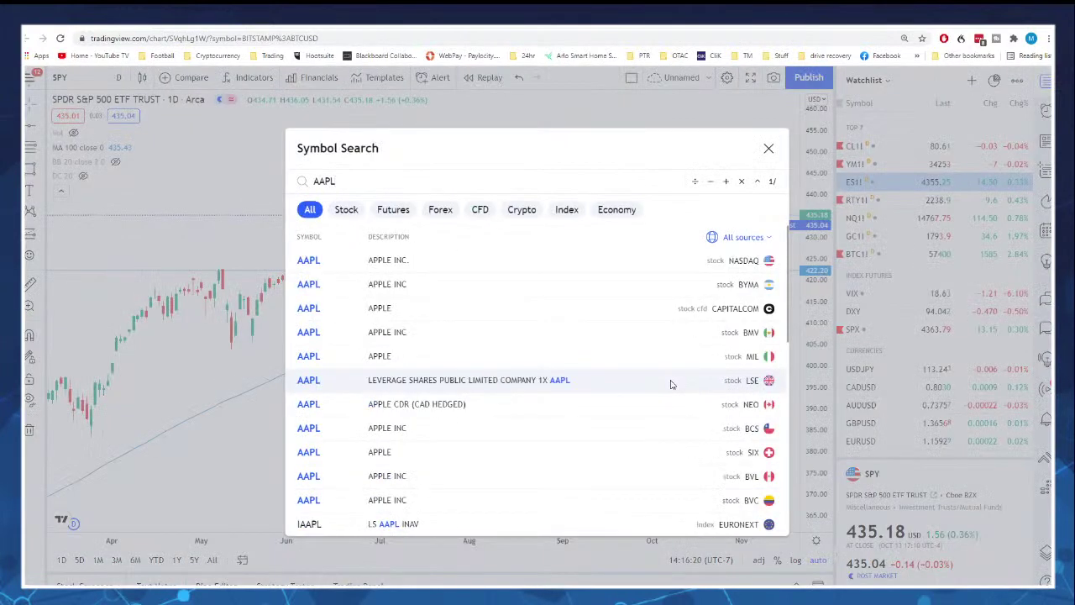
key(Return)
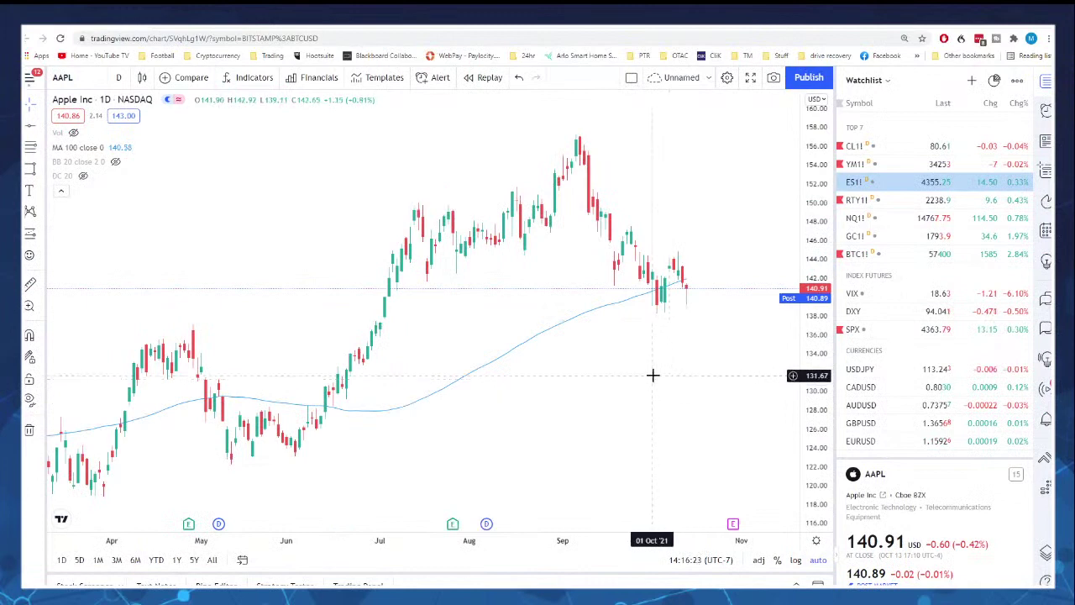
scroll(672, 369, down, 6)
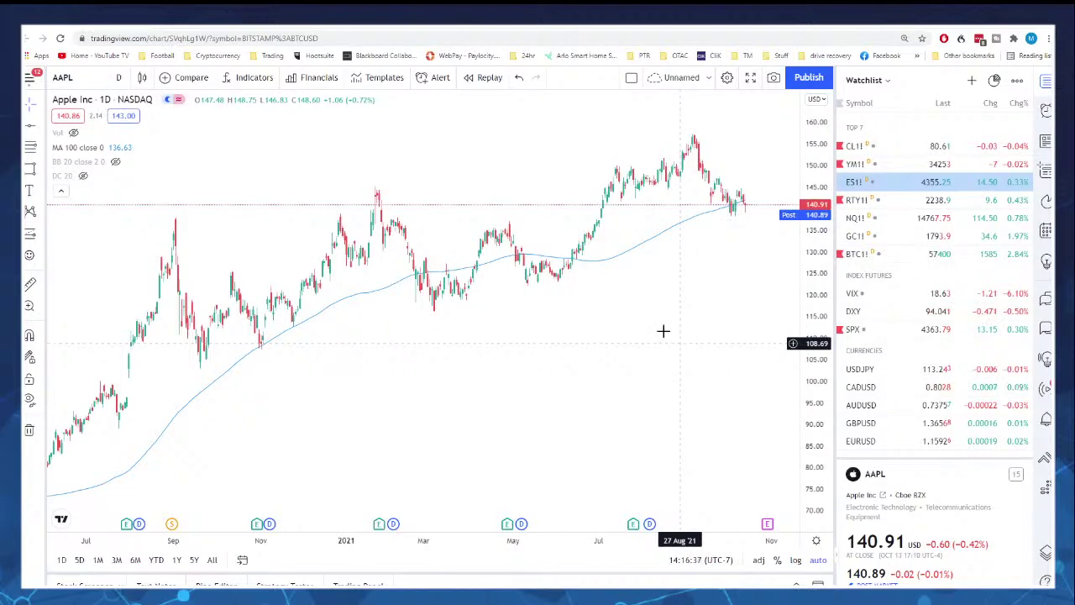
scroll(712, 331, up, 3)
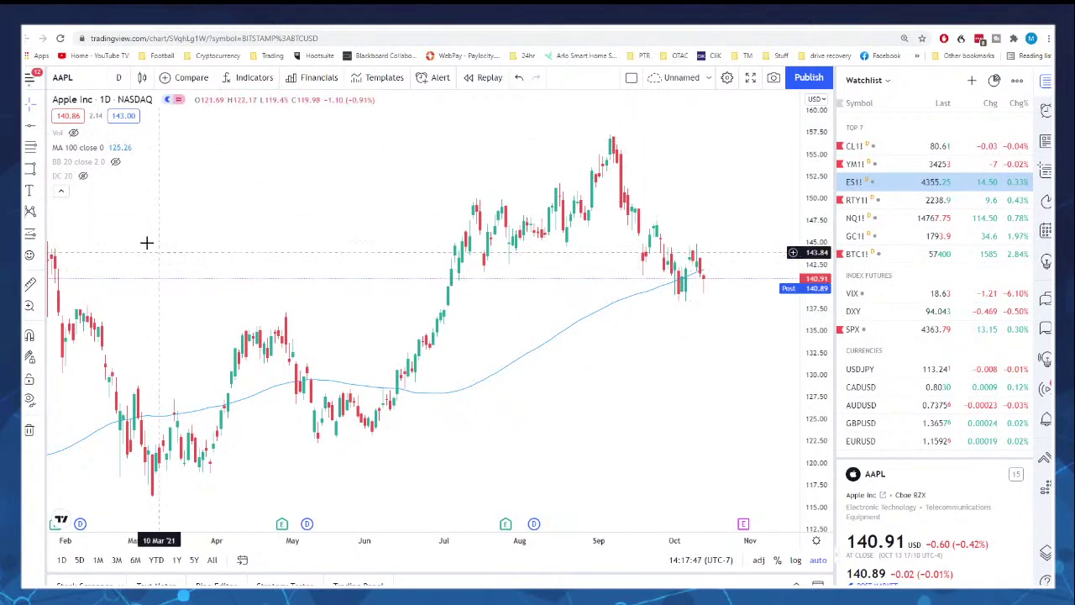
- Overlay the Donchian channel and Bollinger Bands on the Apple chart for comparison, and hide the Donchian channel again
click(82, 175)
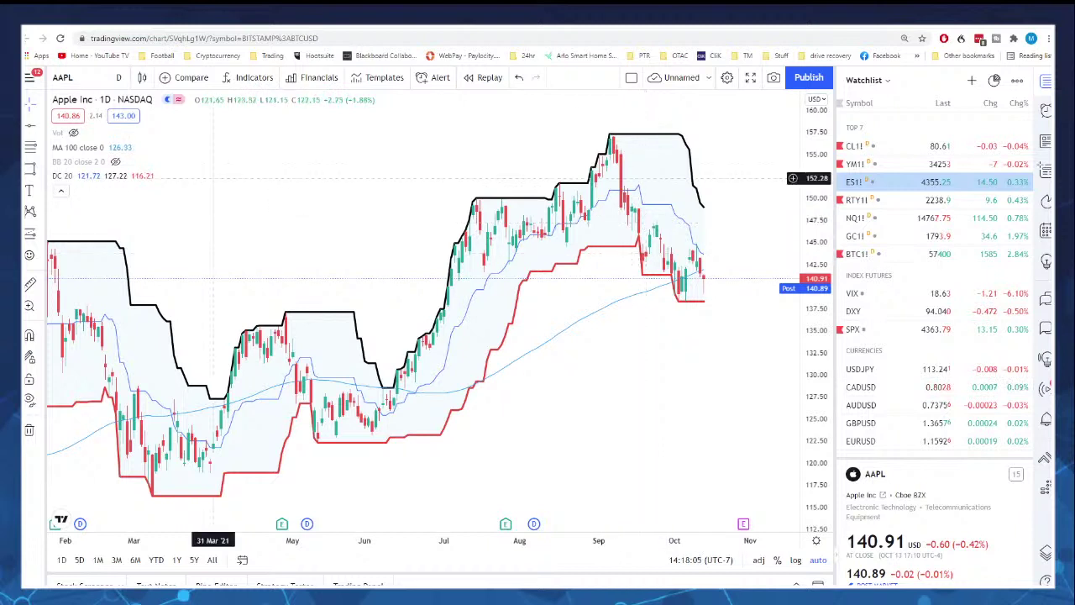
mouse_move(99, 175)
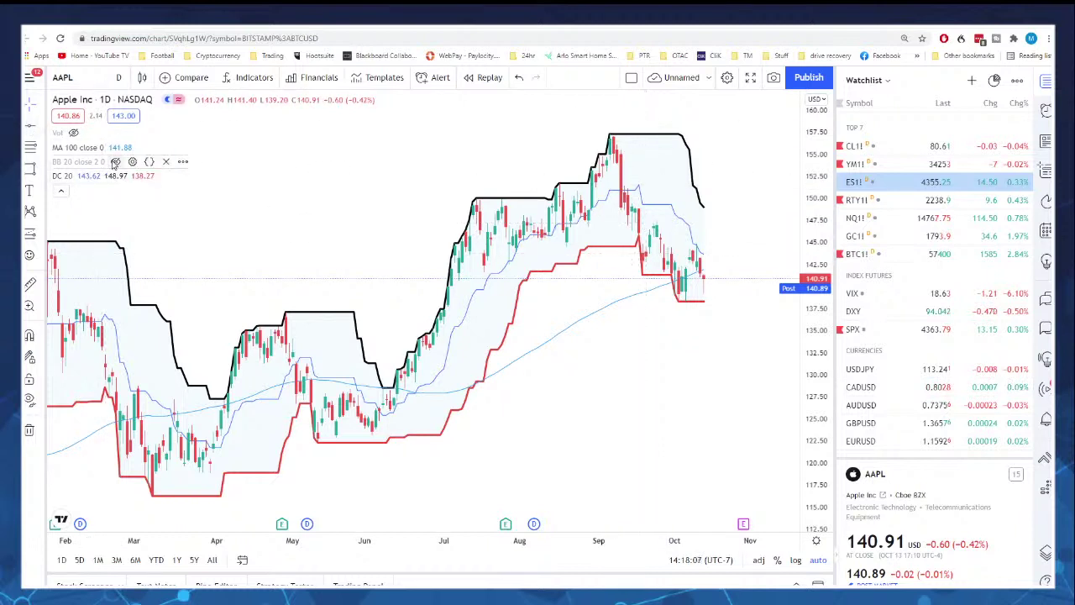
click(101, 176)
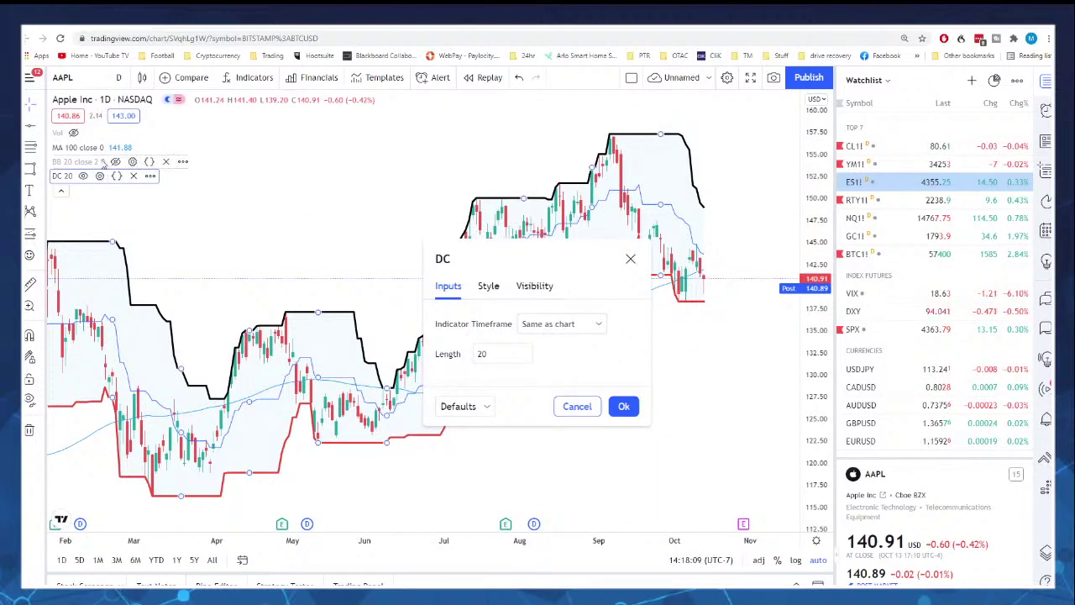
click(116, 162)
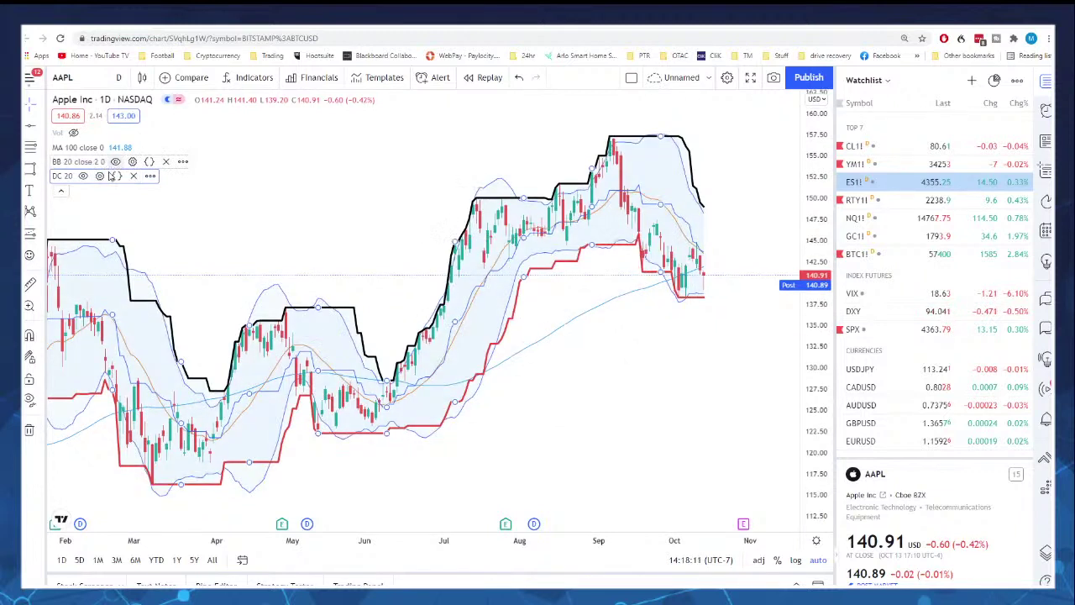
click(83, 176)
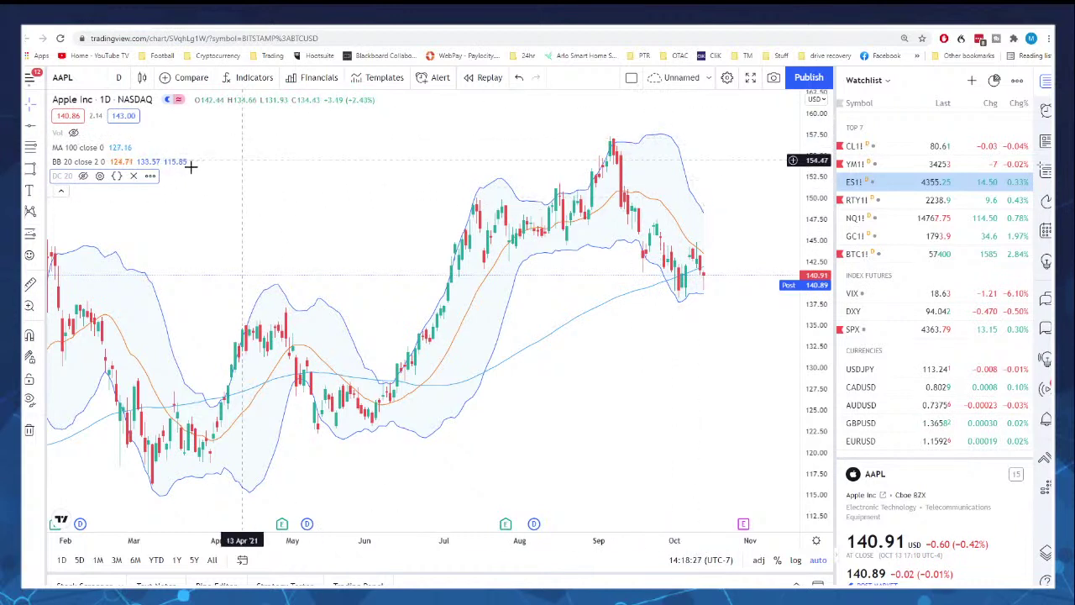
- Show the Donchian channel on the Apple chart and hide the Bollinger Bands
click(82, 175)
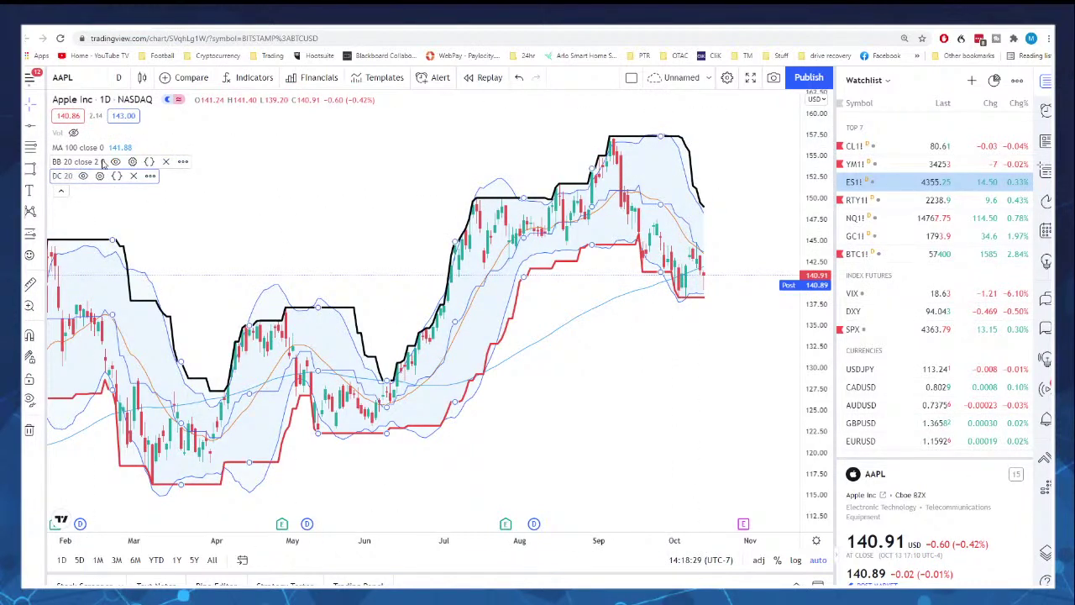
click(116, 161)
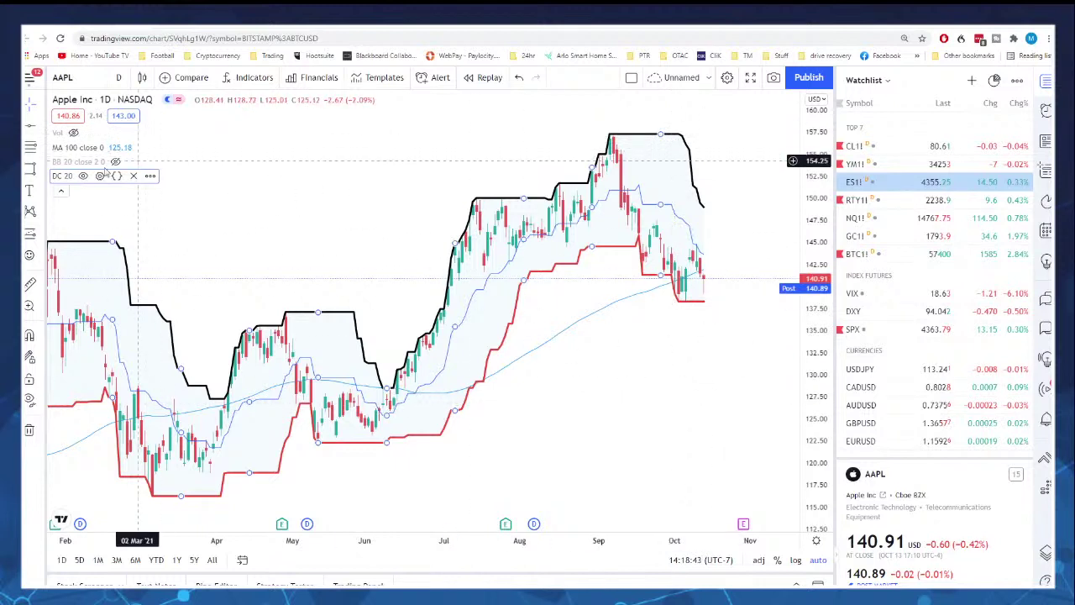
- Place a horizontal line at about 147.65 and draw a rectangle beneath it from 22 Sep '21 to 18 Nov '21, between about 147.58 and 146.56
click(736, 214)
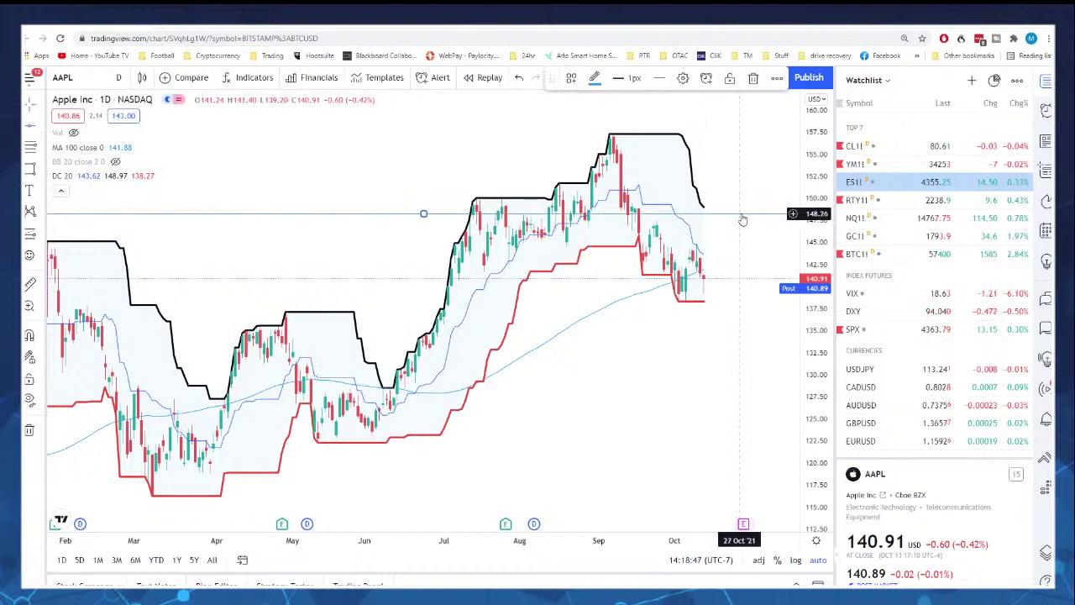
drag(742, 220, 743, 219)
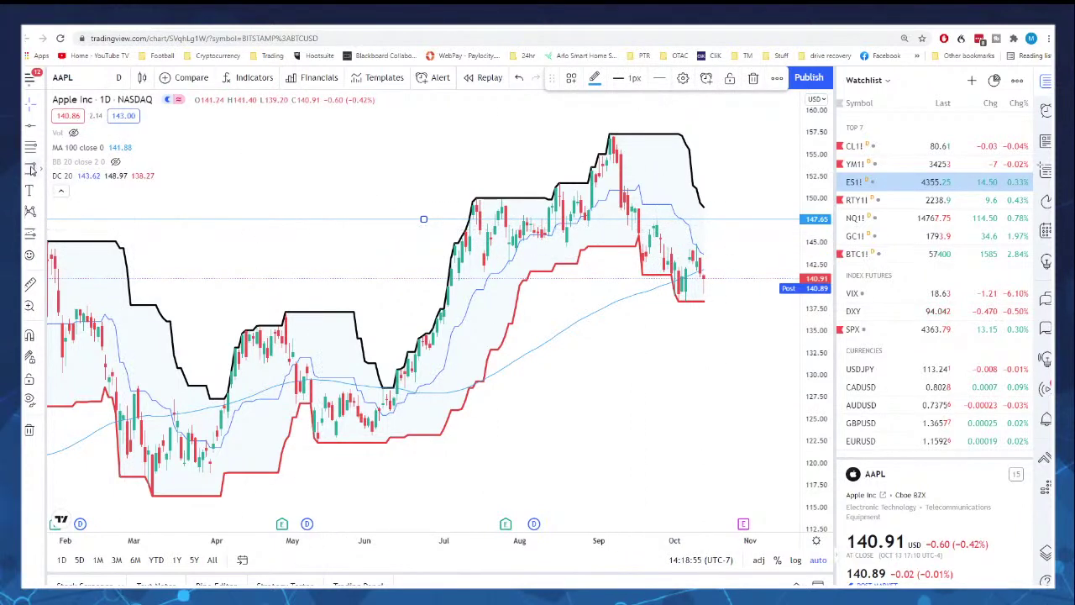
key(Escape)
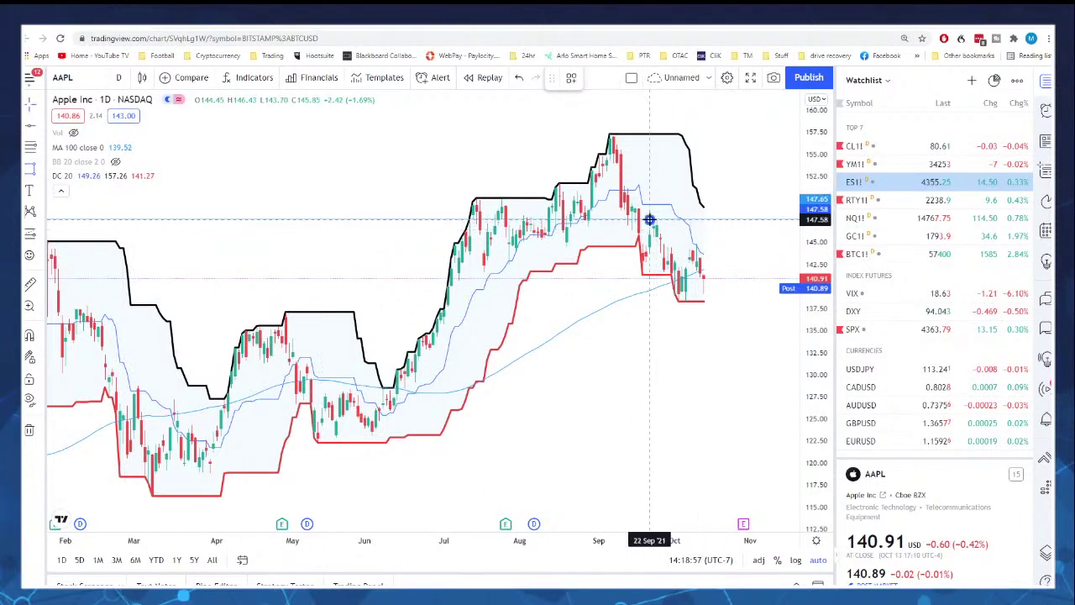
drag(649, 219, 796, 227)
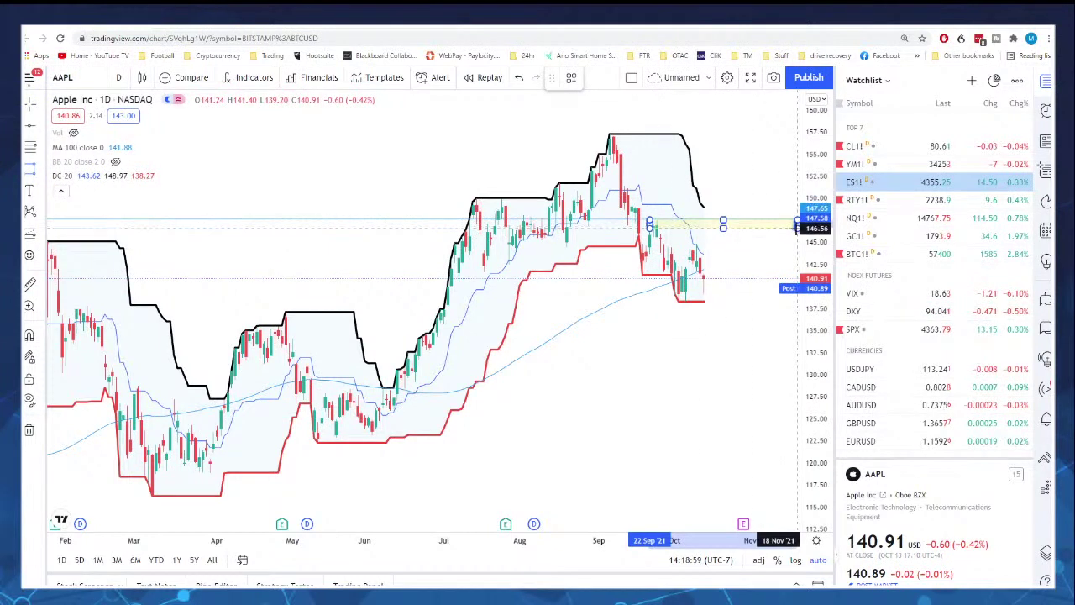
right_click(796, 226)
click(622, 408)
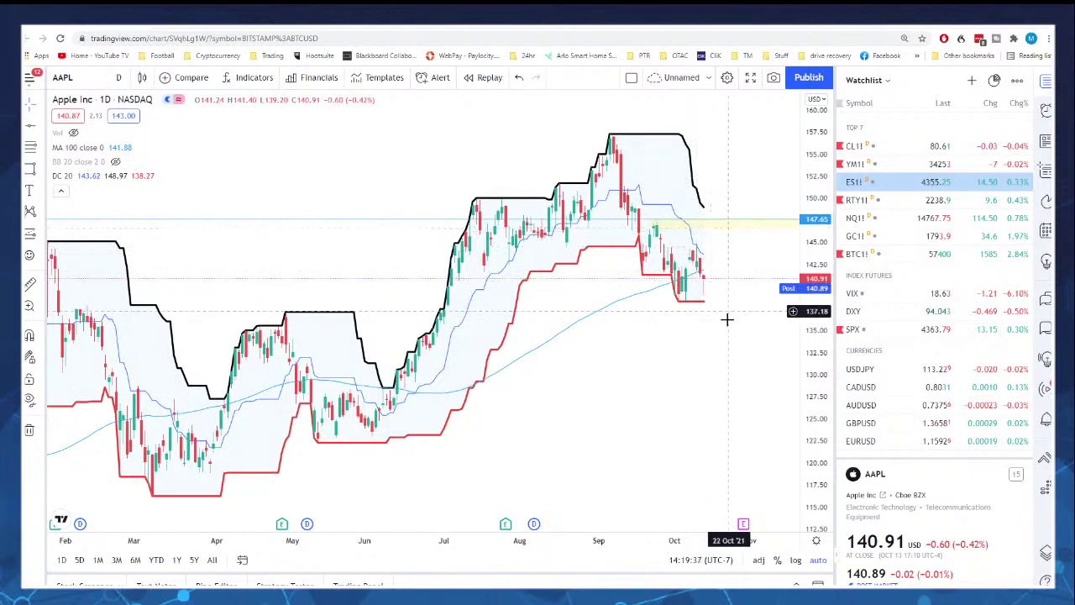
- Review Apple's longer price history with the Donchian channel, and hide the channel
click(720, 225)
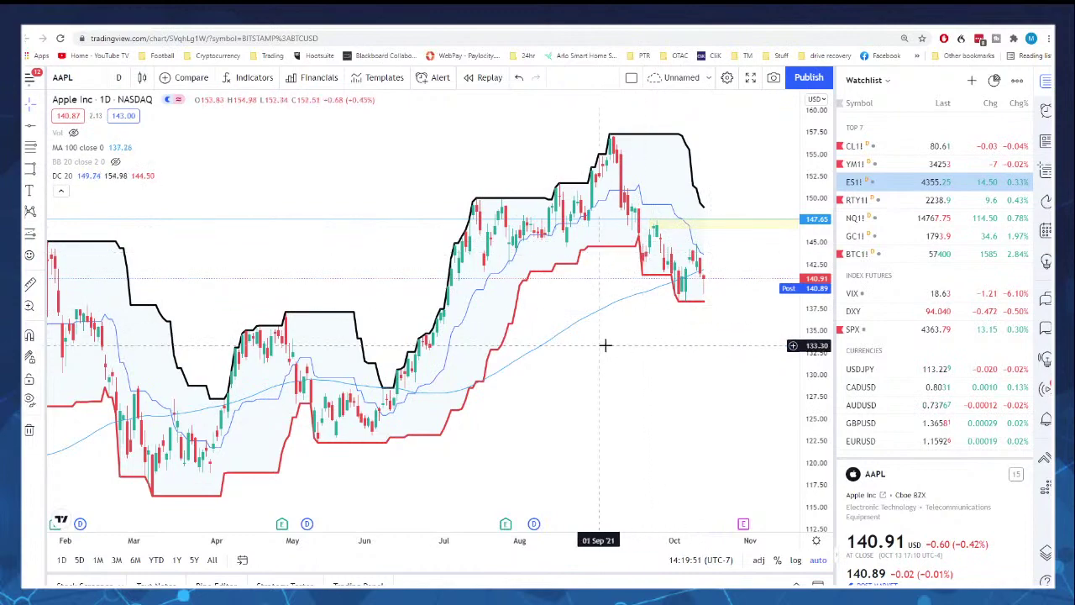
scroll(630, 353, down, 5)
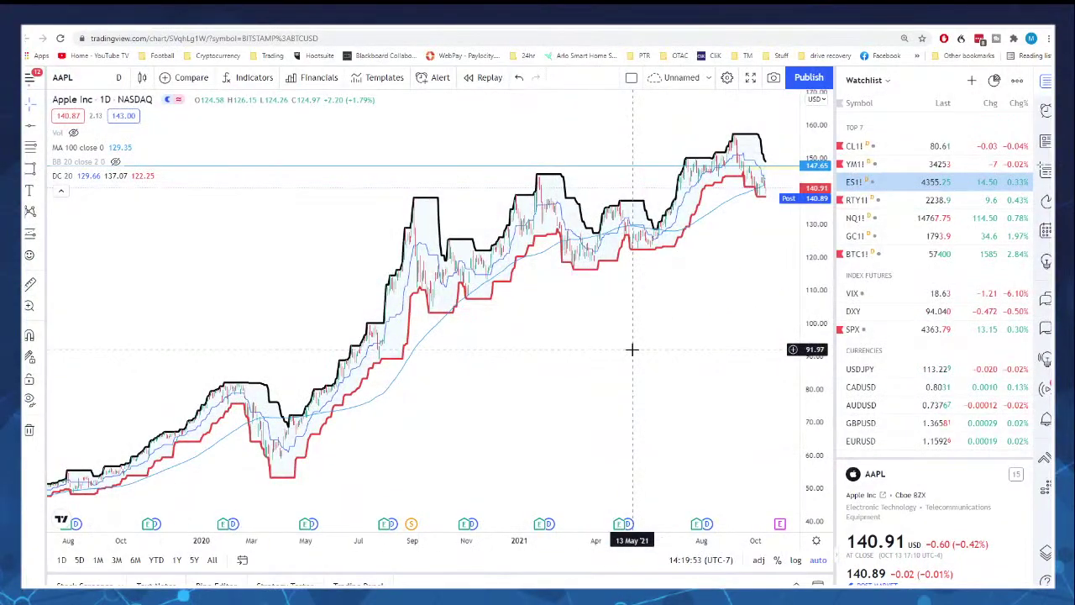
scroll(631, 349, up, 5)
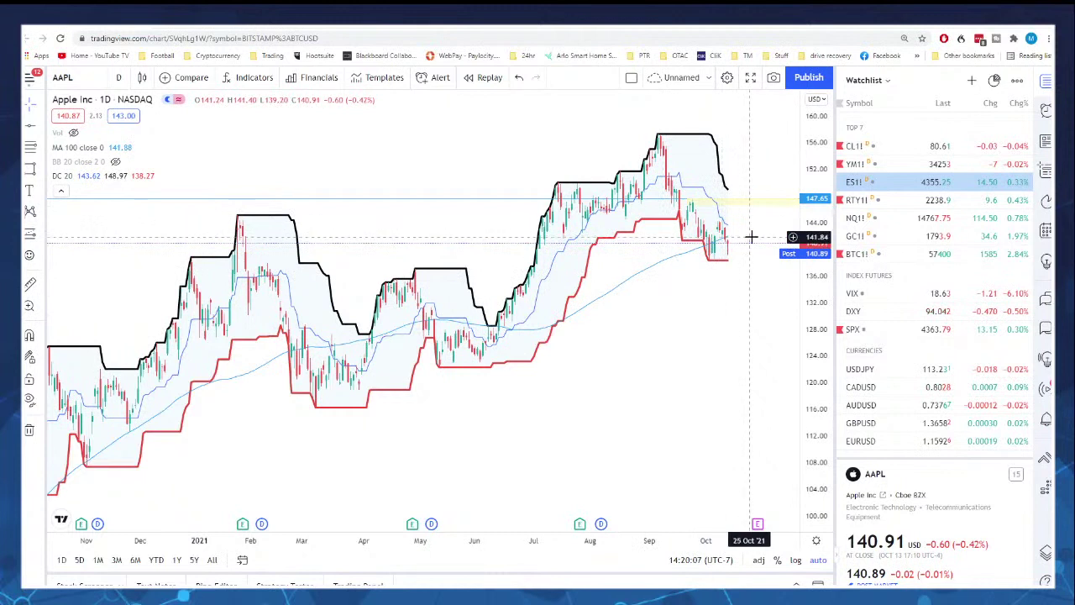
click(85, 178)
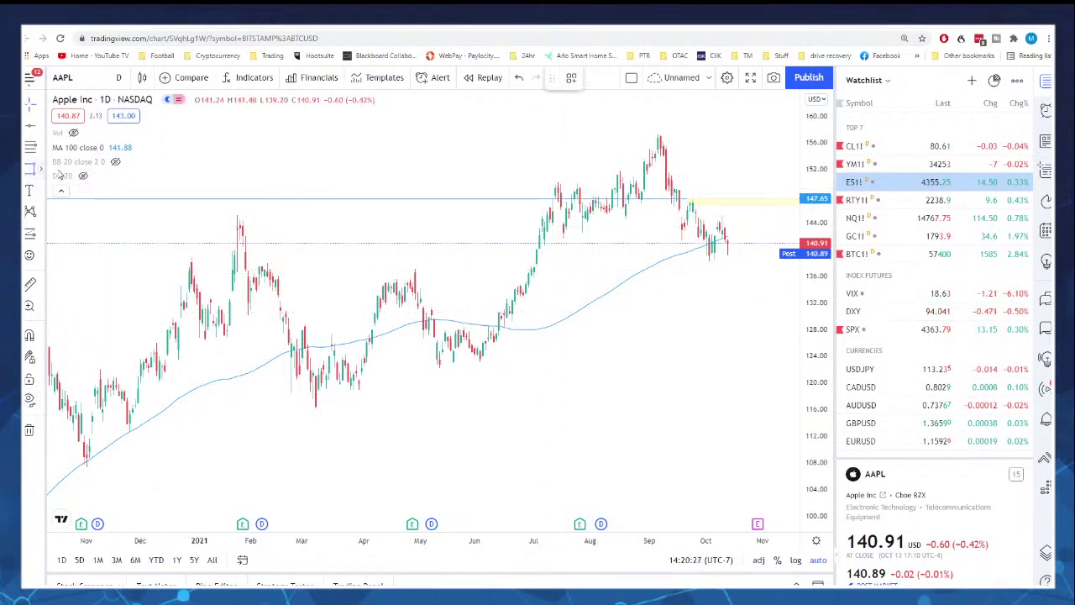
- Draw a trend line from 13 Oct '21 at about 140.67 back to 09 Apr '21 at about 133.56
click(41, 128)
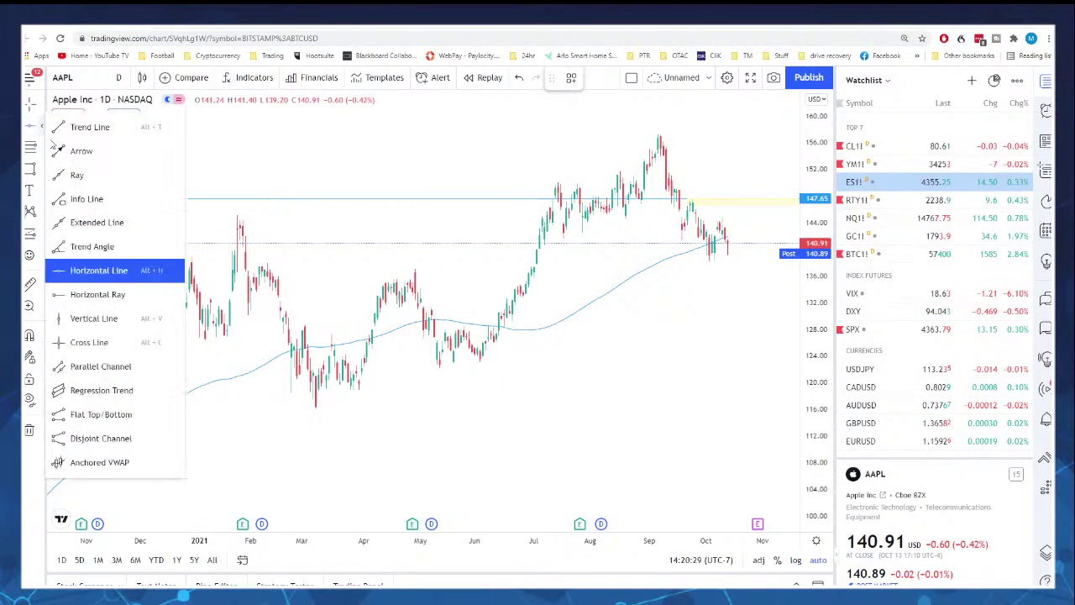
click(84, 125)
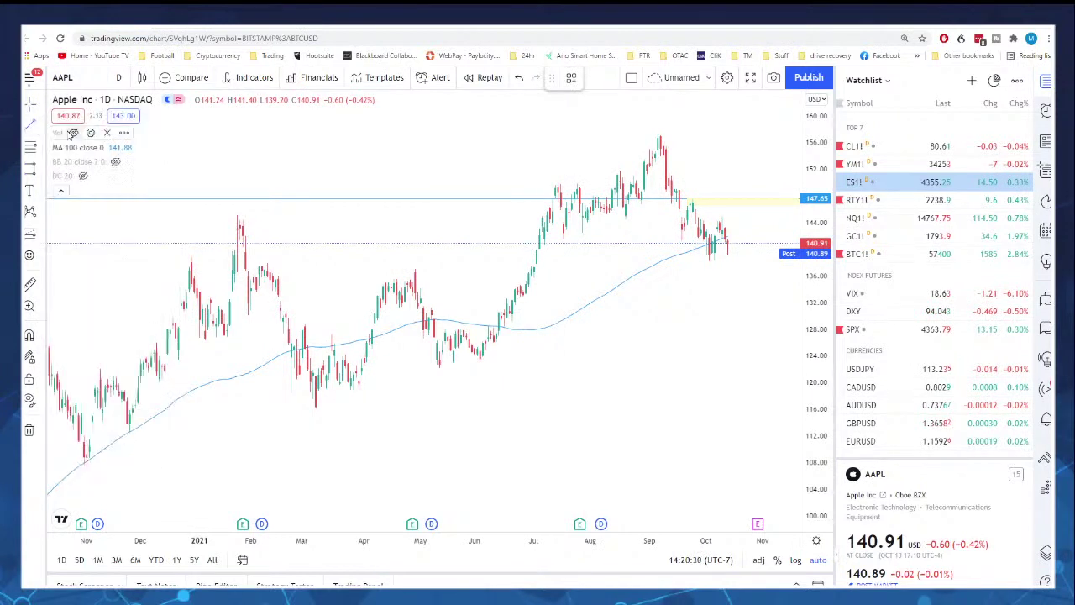
click(726, 246)
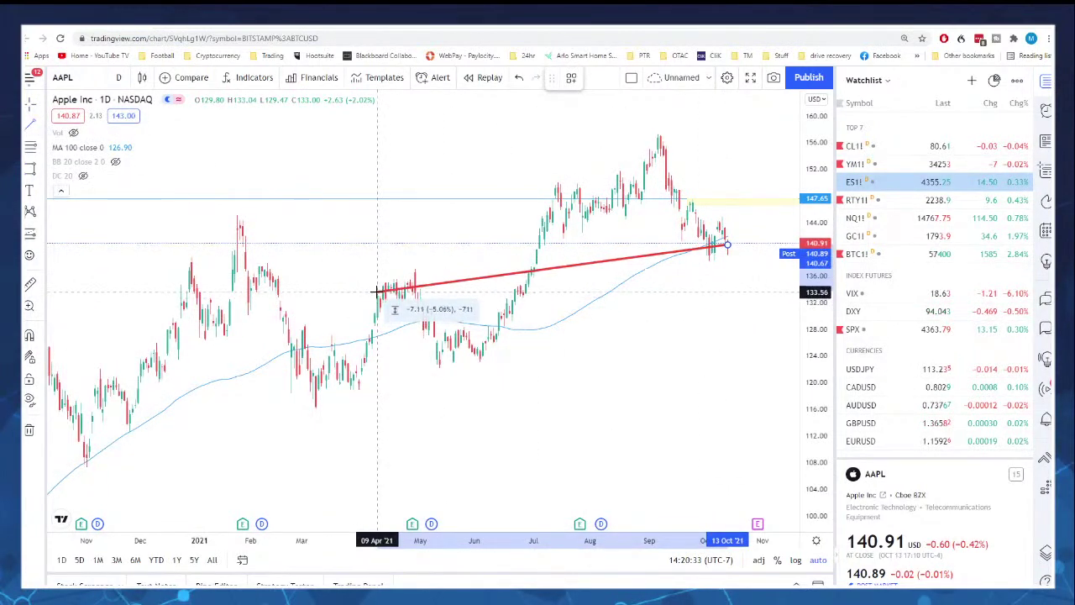
click(378, 291)
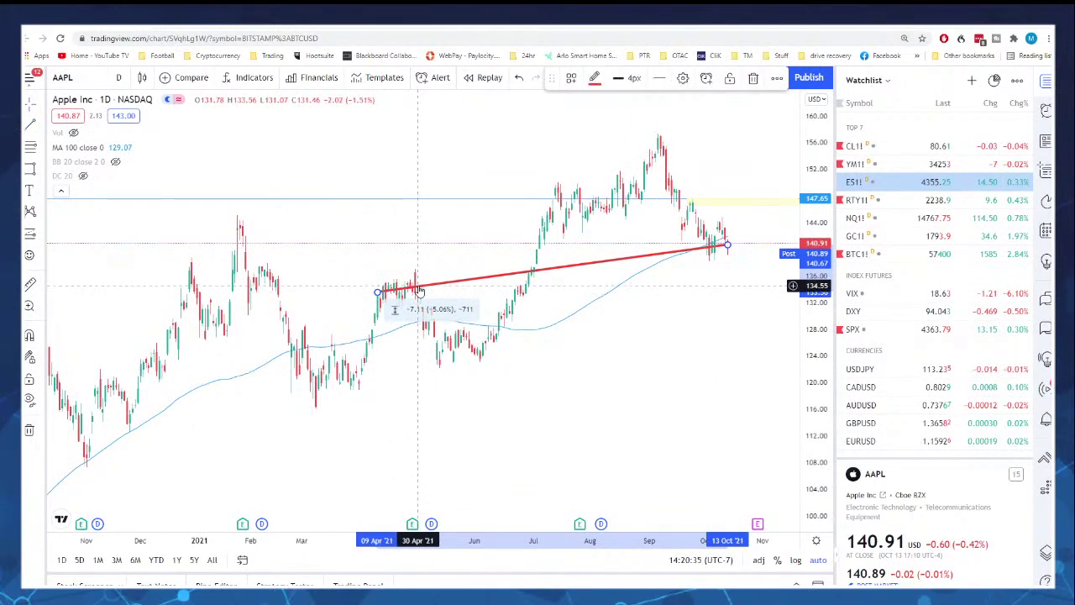
- Turn on the bars range in the red trend line's style settings
double_click(419, 291)
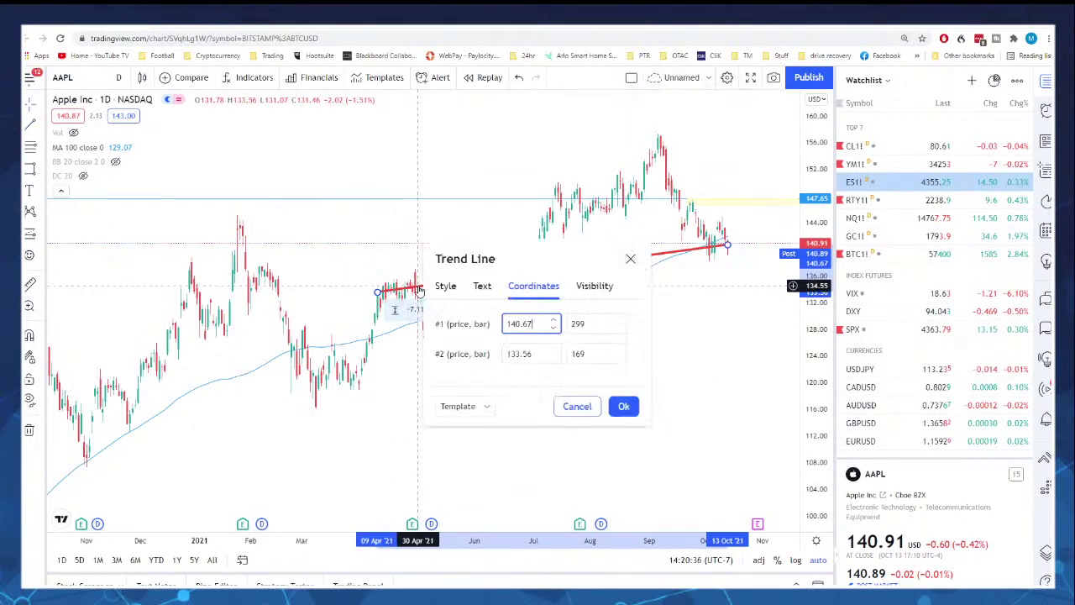
click(474, 289)
click(446, 287)
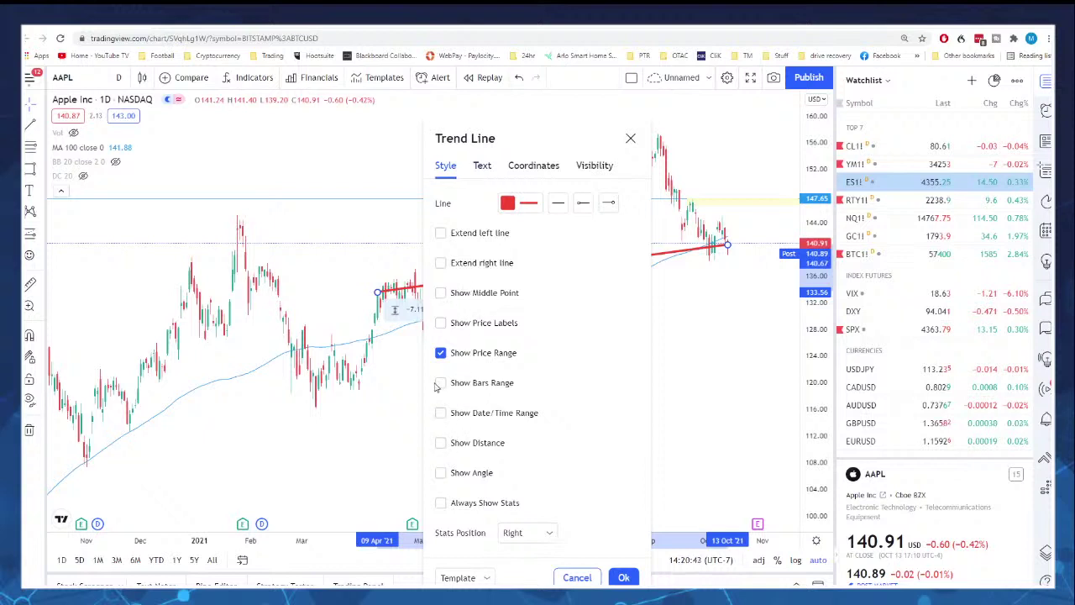
click(624, 577)
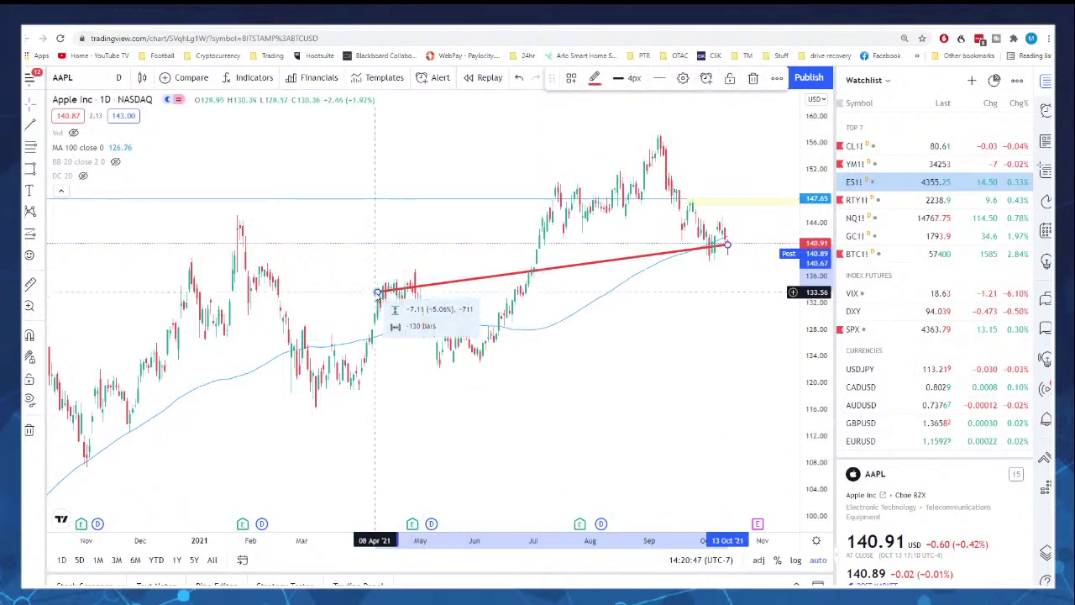
- Move the trend line's earlier end to late May '21 at about 129, near the moving average
mouse_move(378, 292)
mouse_down()
mouse_move(413, 296)
mouse_move(458, 323)
mouse_up()
click(556, 441)
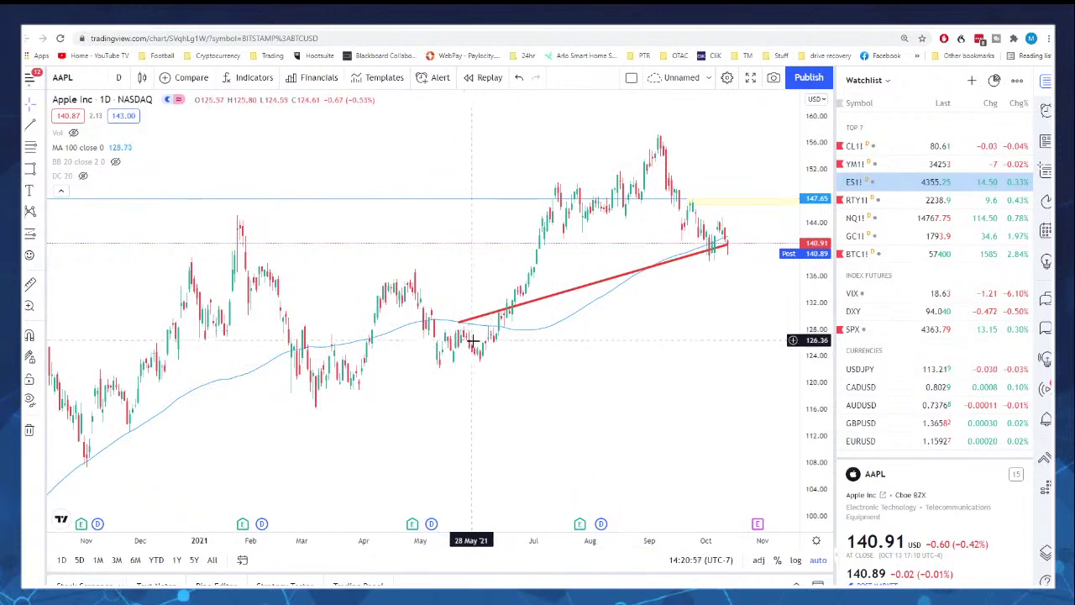
- Resize the yellow rectangle to cover 21 May '21 to 13 Oct '21, between about 157.32 and 124.20
click(694, 204)
mouse_move(686, 205)
mouse_down()
mouse_move(509, 300)
mouse_move(451, 343)
mouse_move(458, 354)
mouse_up()
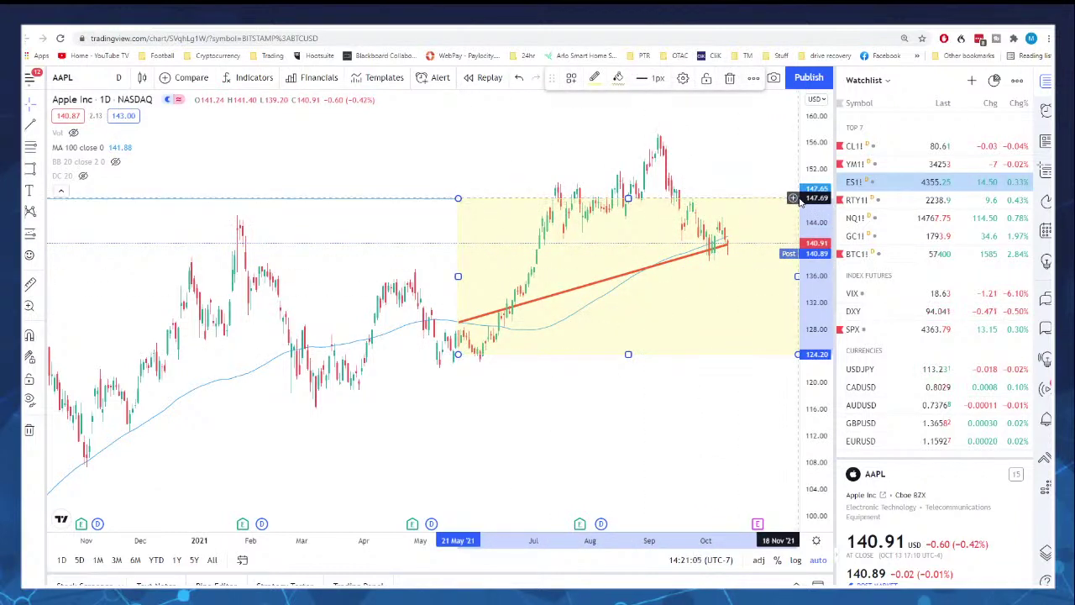
drag(629, 198, 648, 134)
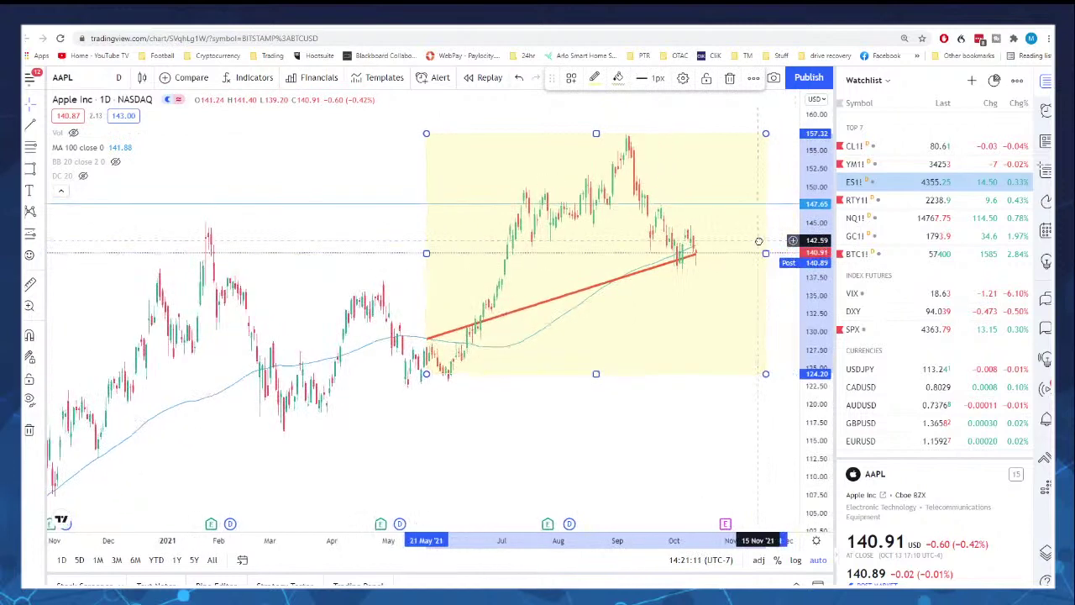
drag(766, 253, 695, 253)
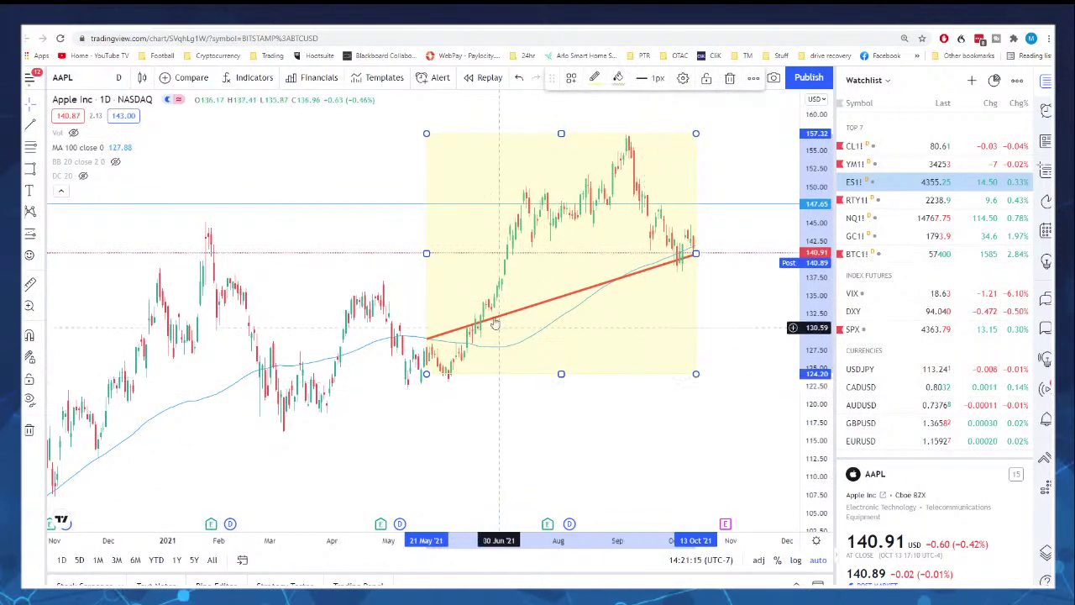
- Shift the yellow rectangle forward in time bar by bar until it ends on 06 Dec '21, keeping its width
mouse_move(473, 271)
mouse_down()
mouse_move(490, 273)
mouse_move(503, 241)
mouse_up()
click(548, 142)
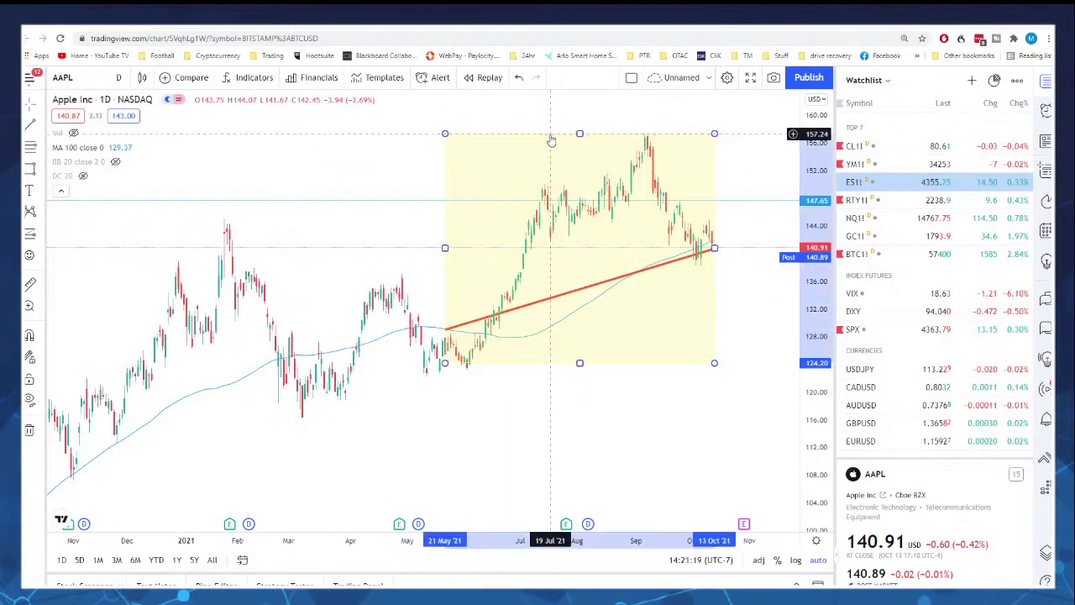
key(Right)
key(Right)
key(Right)
key(Right)
key(Right)
key(Right)
key(Right)
key(Right)
key(Right)
key(Right)
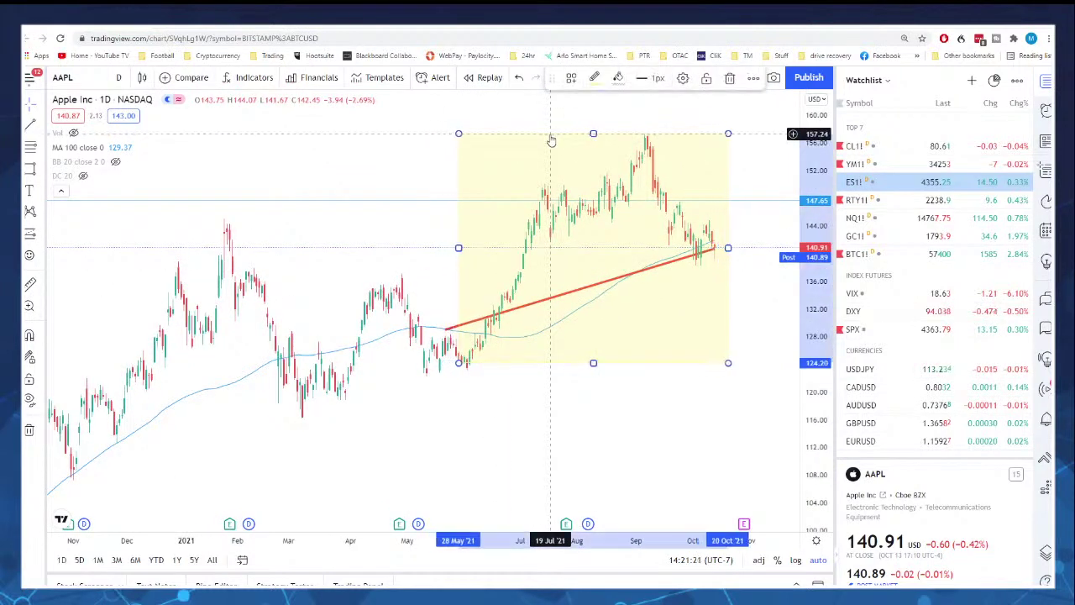
key(Right)
key(Right)
key(Right)
key(Right)
key(Right)
key(Right)
key(Right)
key(Right)
key(Right)
key(Right)
key(Right)
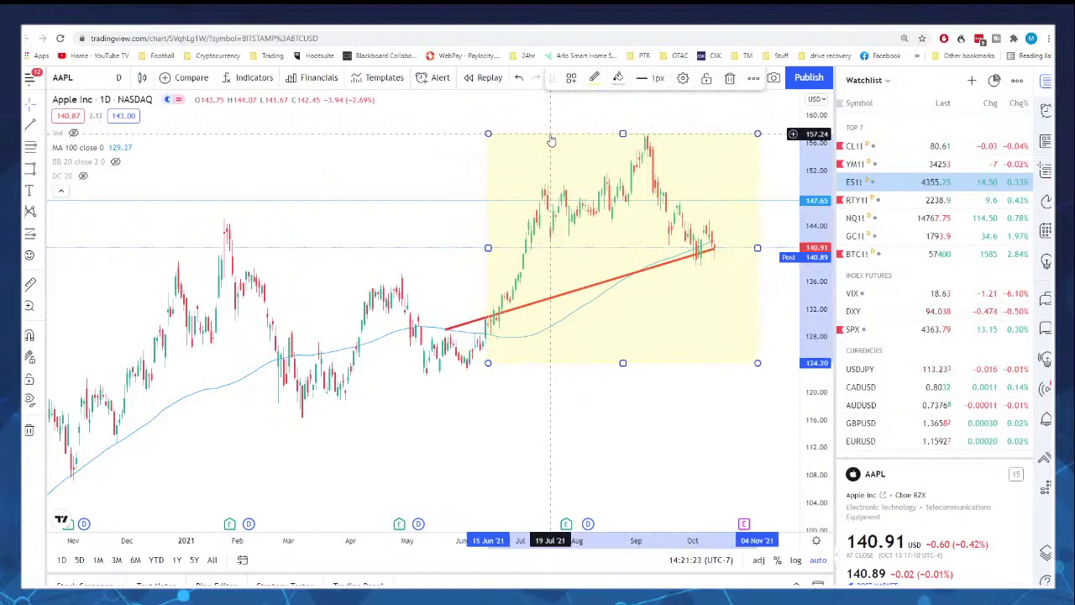
key(Right)
key(Right)
key(Right)
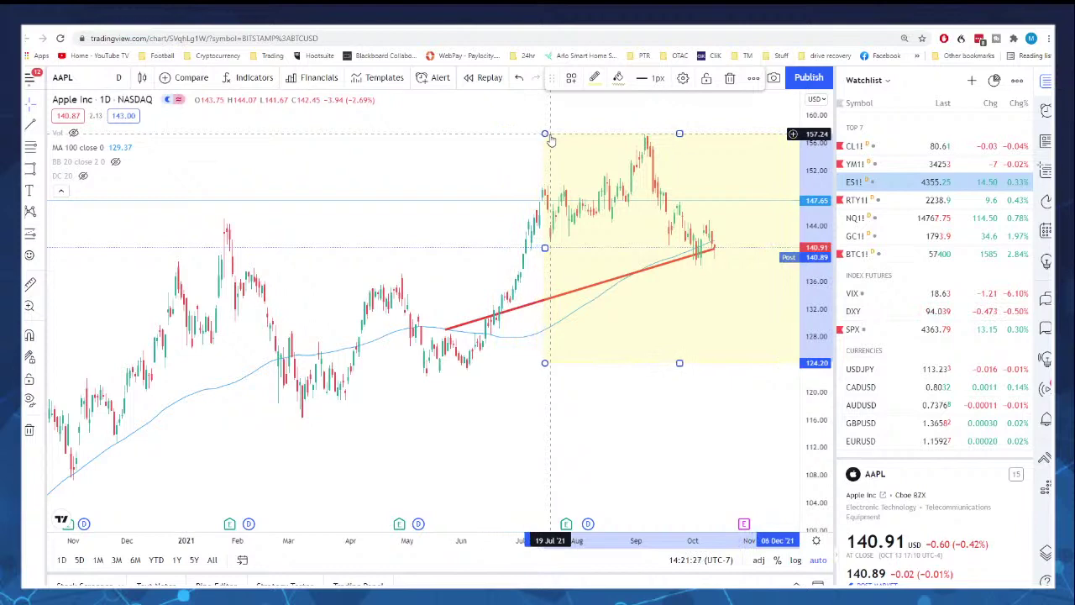
drag(636, 422, 493, 408)
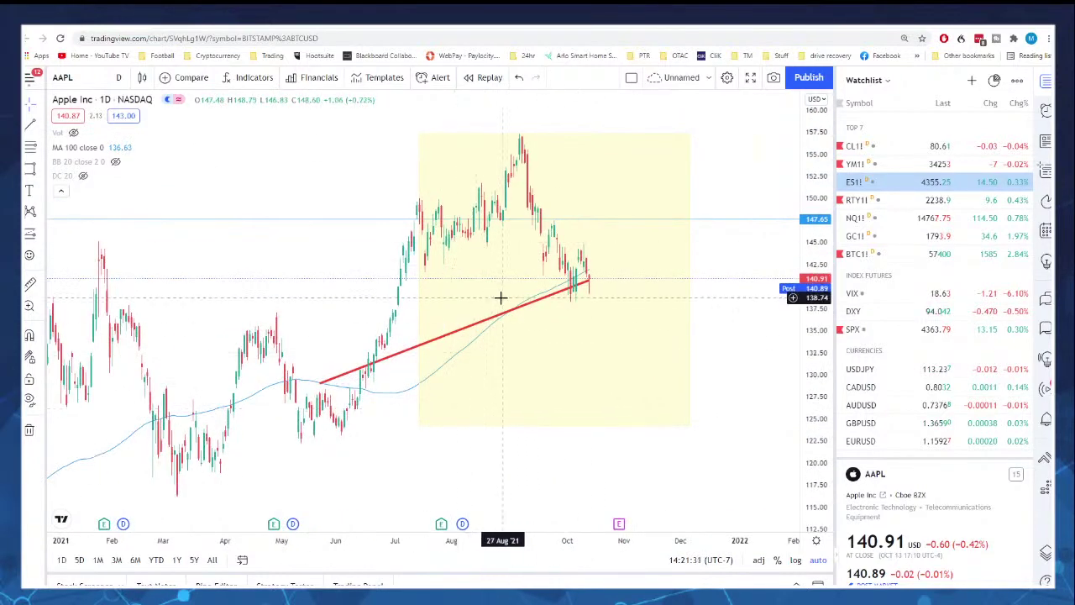
click(689, 298)
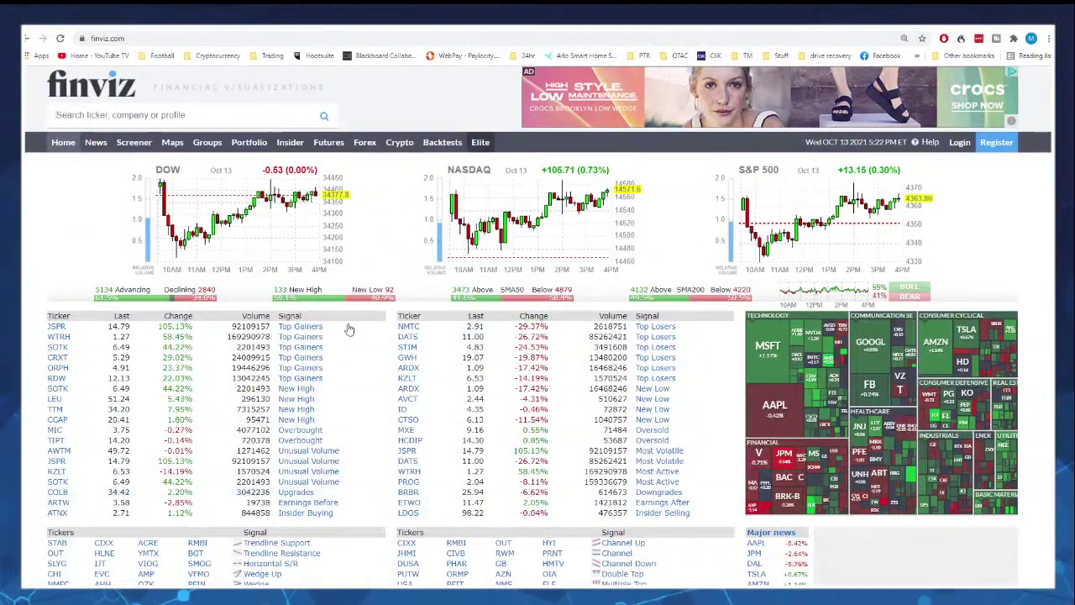
- Look up the ticker aapl on Finviz
click(173, 115)
text(aapl)
key(Return)
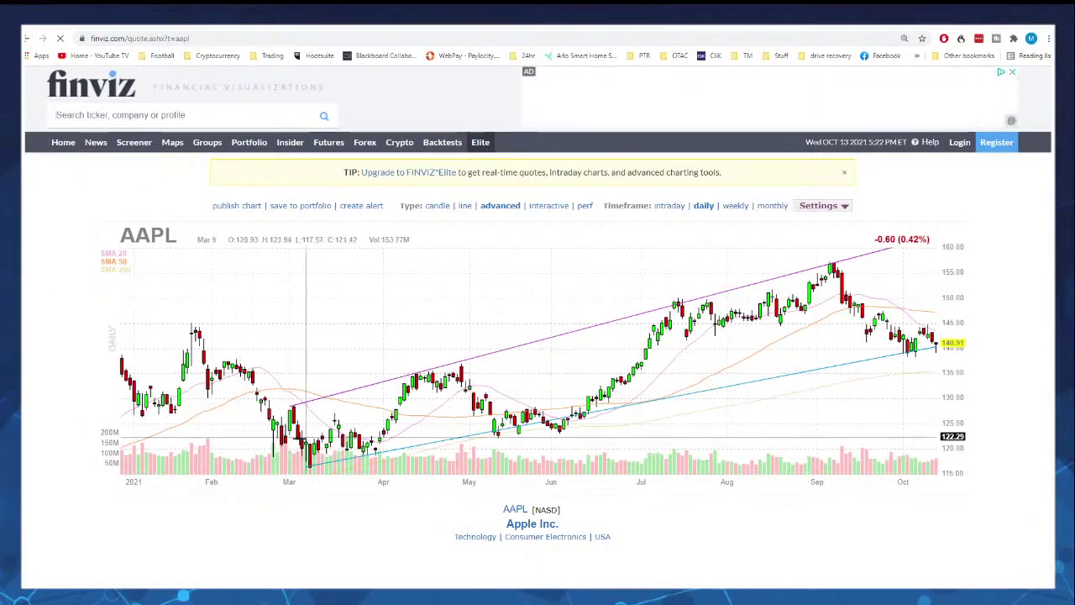
- Examine Apple's fundamentals, analyst ratings, news, income statement and insider trading on the quote page
scroll(296, 435, down, 5)
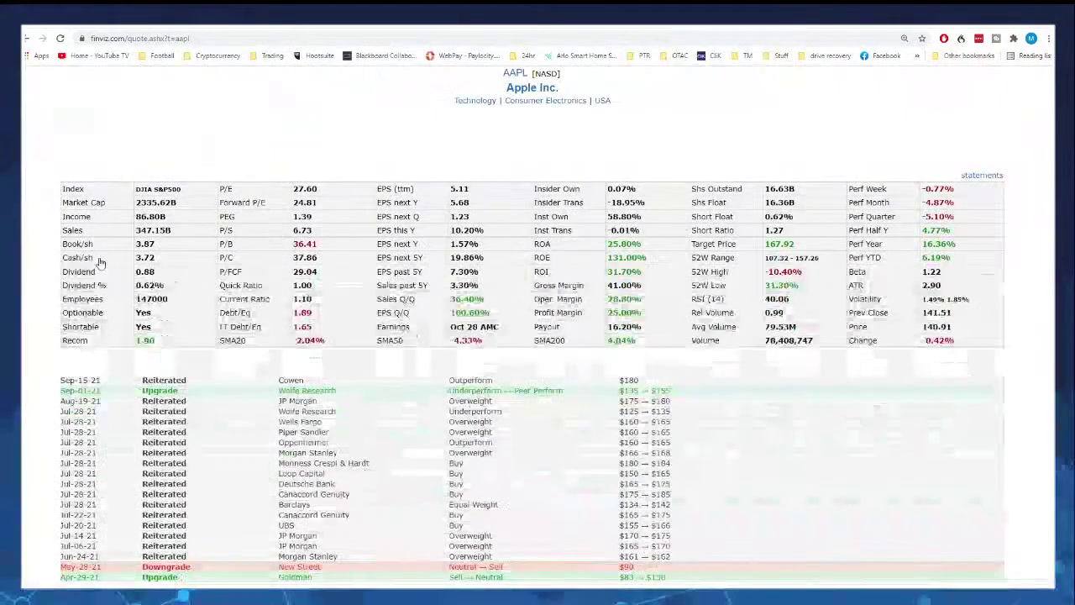
scroll(105, 290, down, 3)
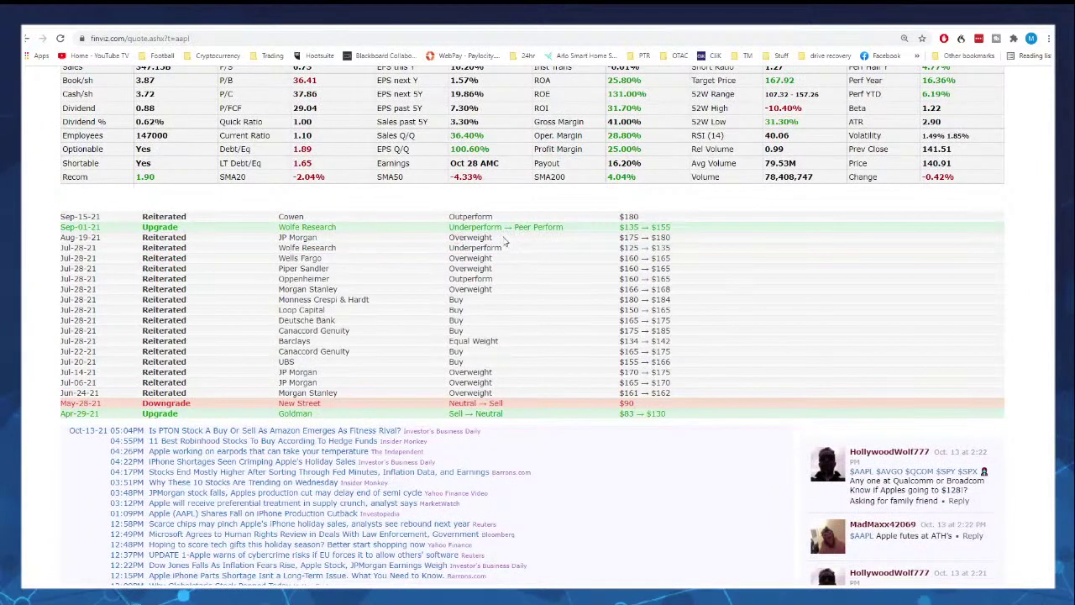
scroll(247, 369, down, 10)
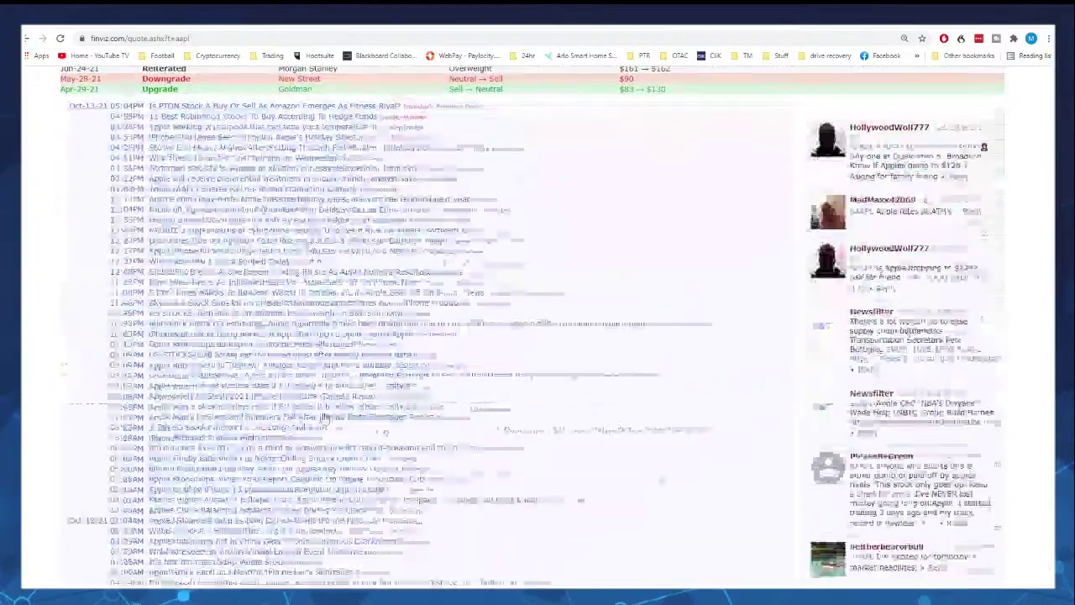
scroll(247, 370, down, 10)
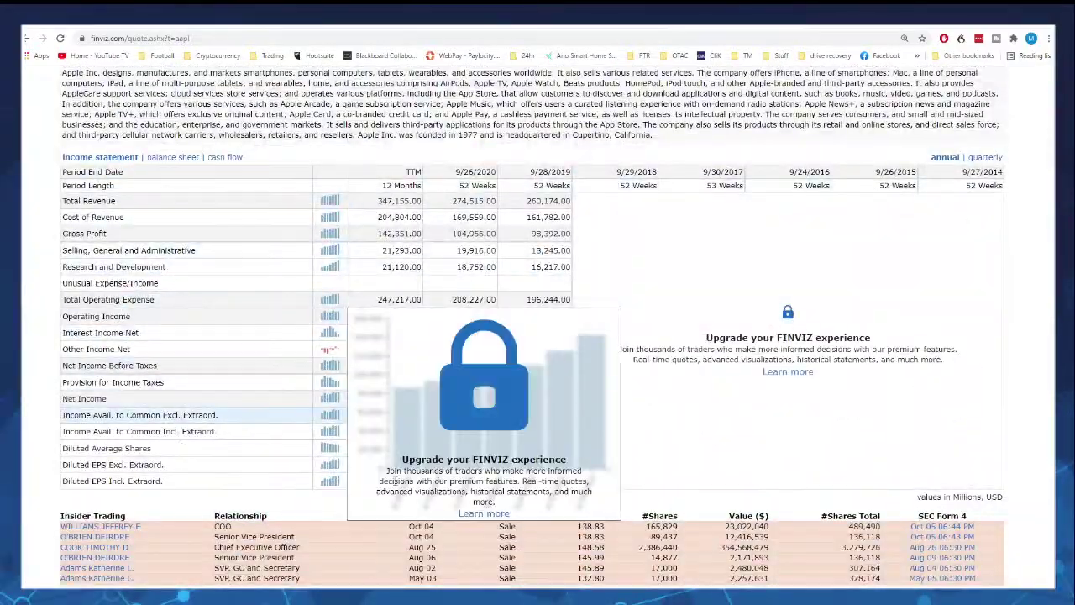
scroll(249, 367, down, 2)
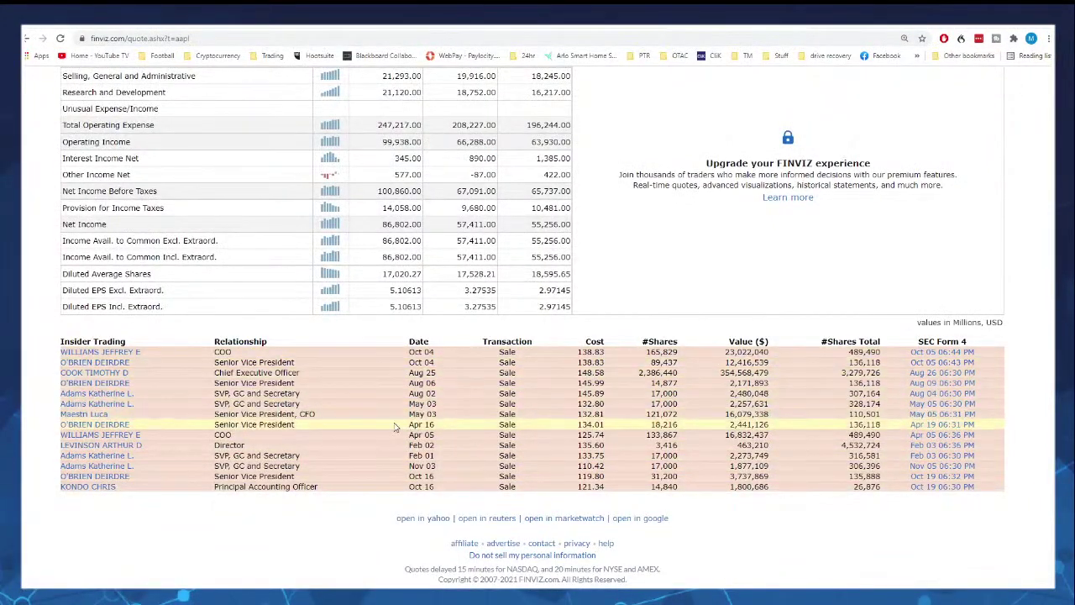
key(ctrl+plus)
scroll(380, 385, down, 2)
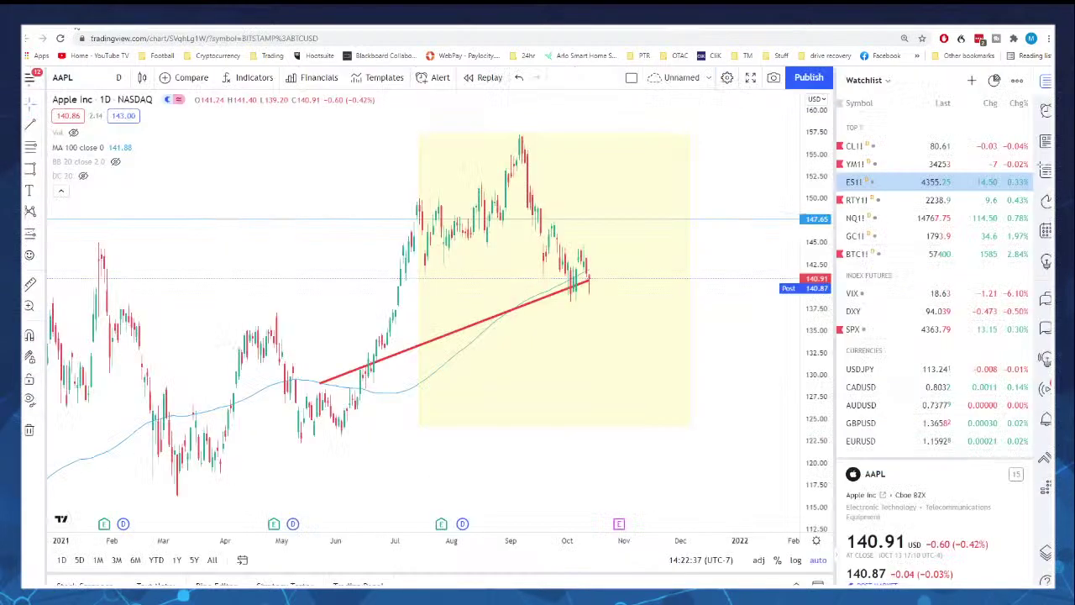
- Switch back to TradingView and delete the red 100-bar trend line from the Apple daily chart
key(ctrl+Tab)
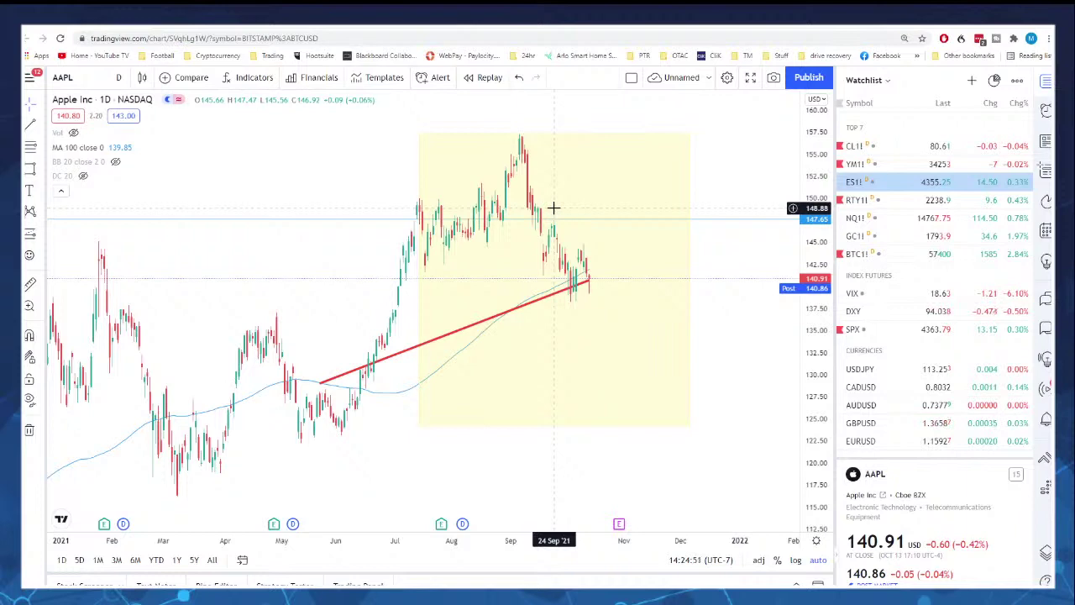
scroll(739, 371, down, 5)
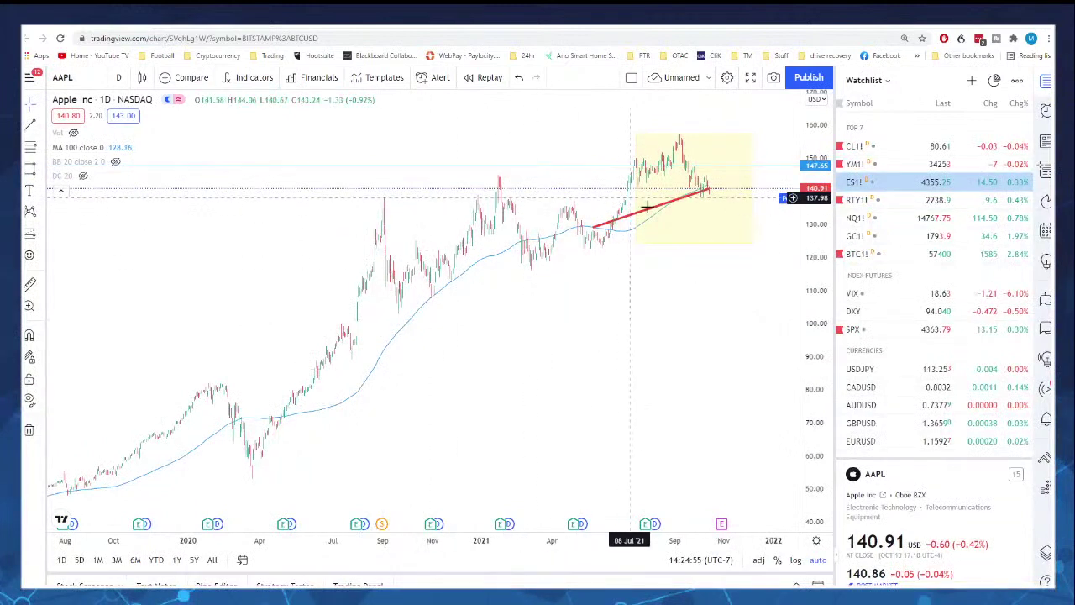
mouse_move(650, 217)
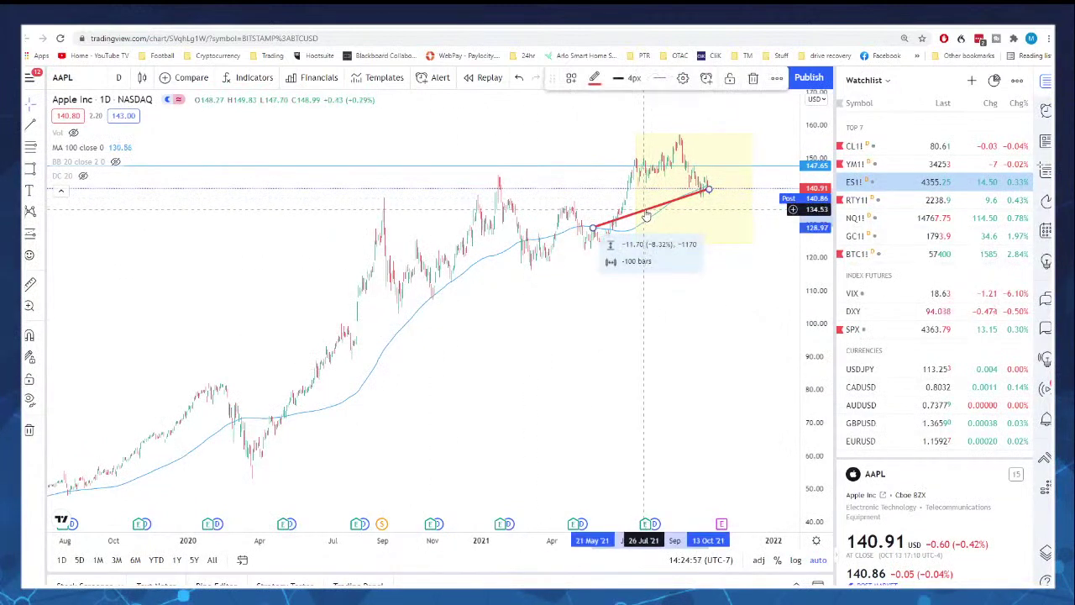
key(Delete)
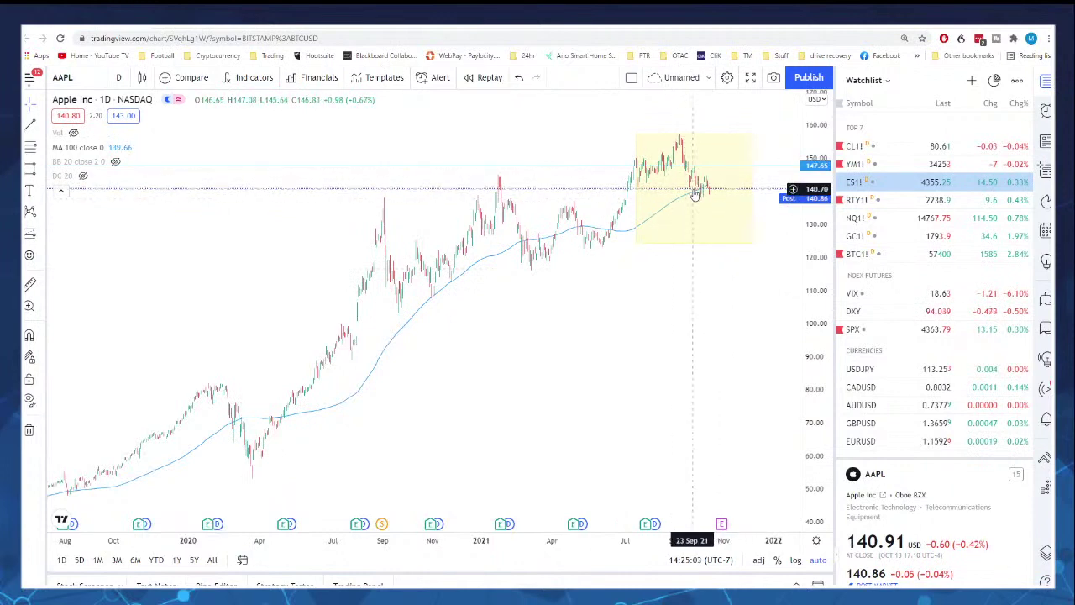
- Show the hidden DC 20 channel on the Apple chart and return to Apple's insider trading table on Finviz
scroll(697, 289, up, 5)
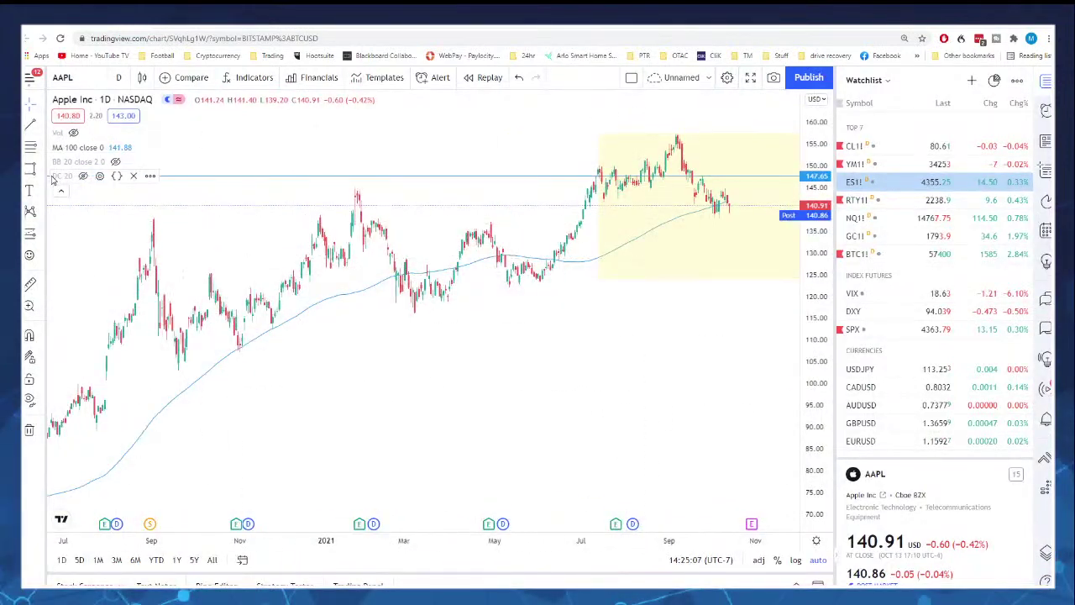
click(83, 178)
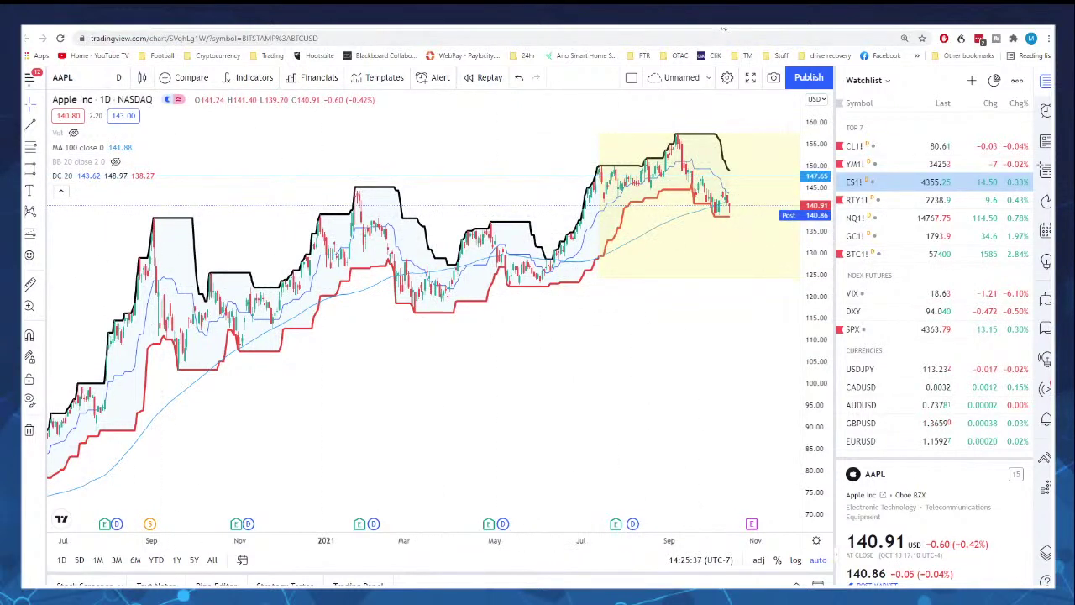
key(ctrl+Tab)
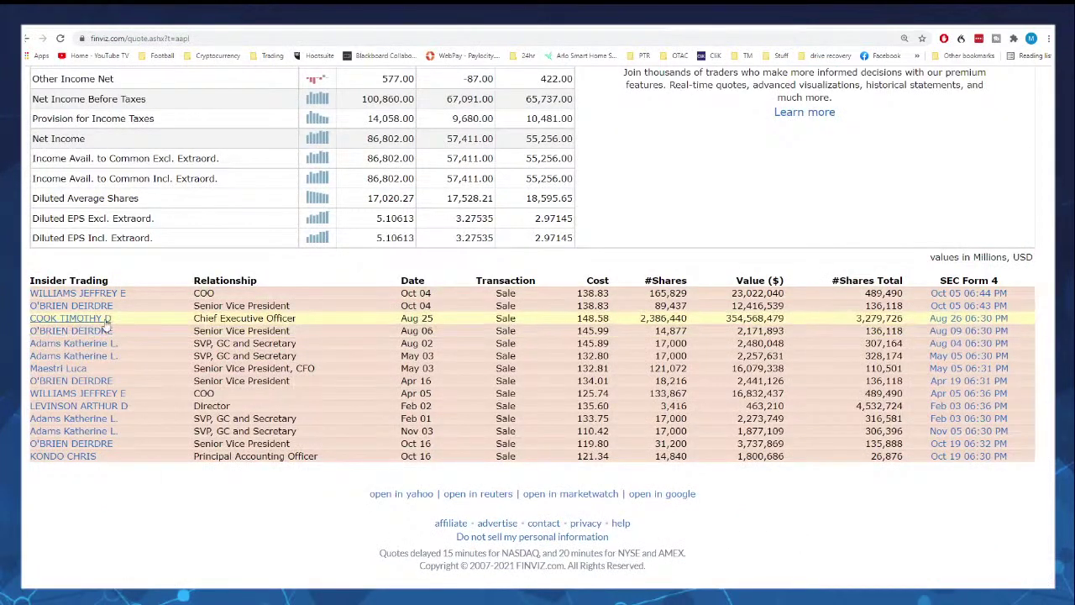
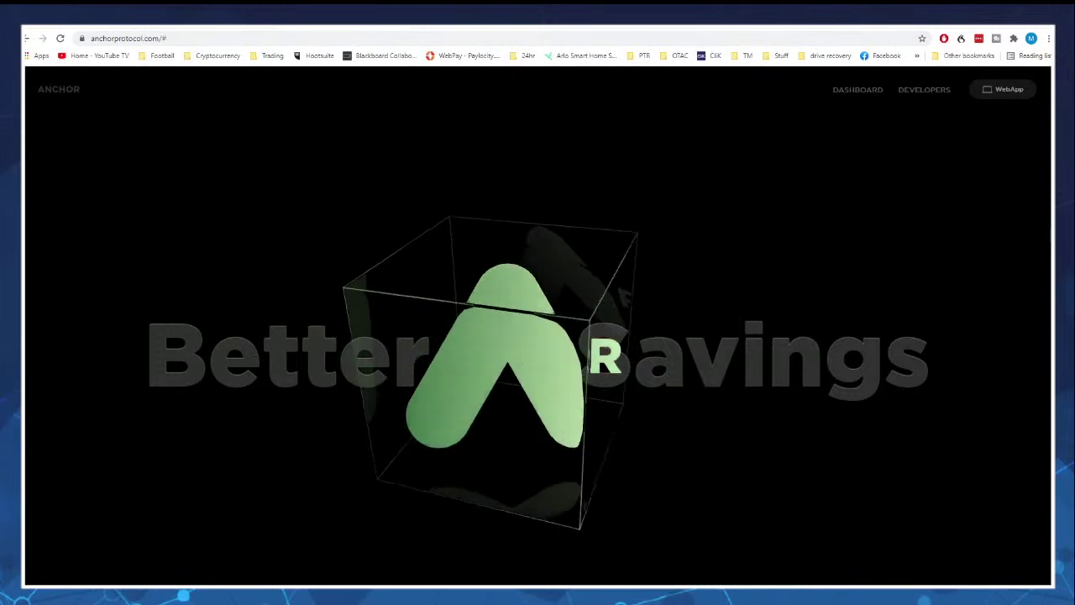
- Load the KuCoin ANCUSDT (Anchor Protocol / Tether) chart in TradingView by searching for ANC
click(92, 25)
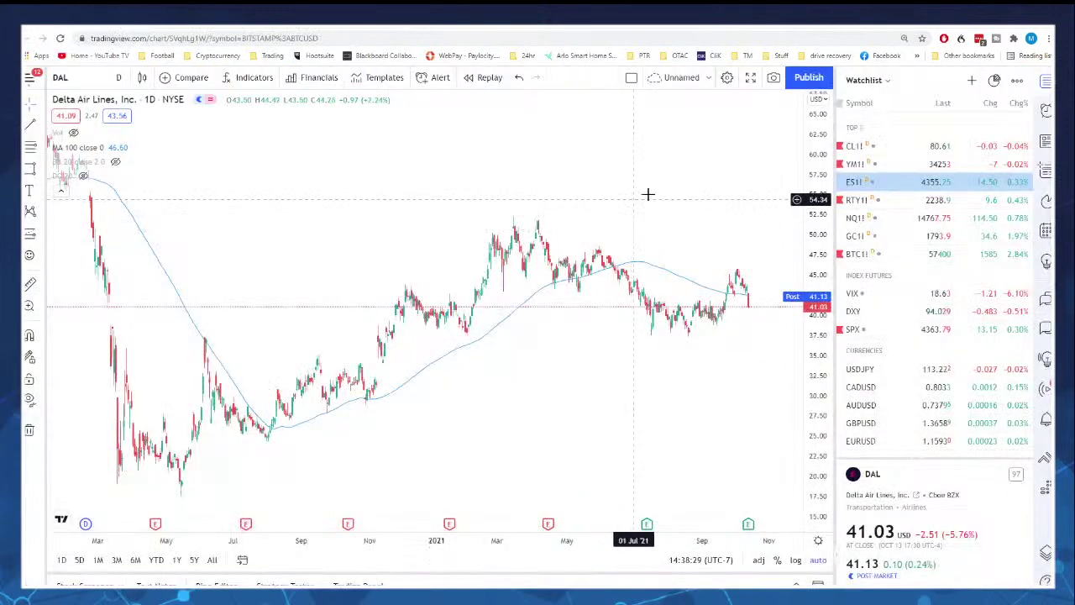
text(ANC)
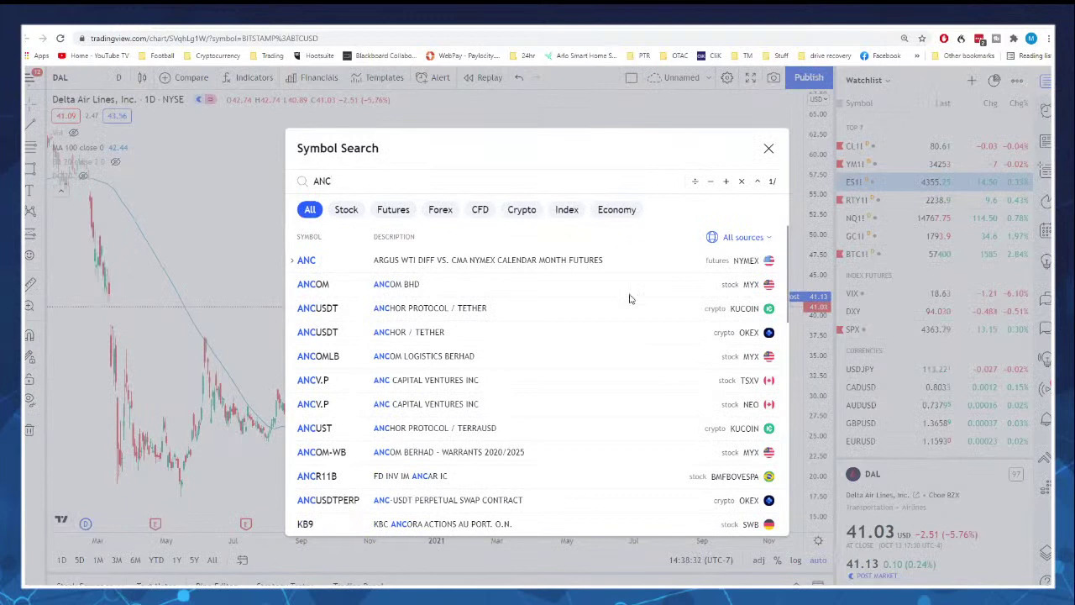
click(767, 310)
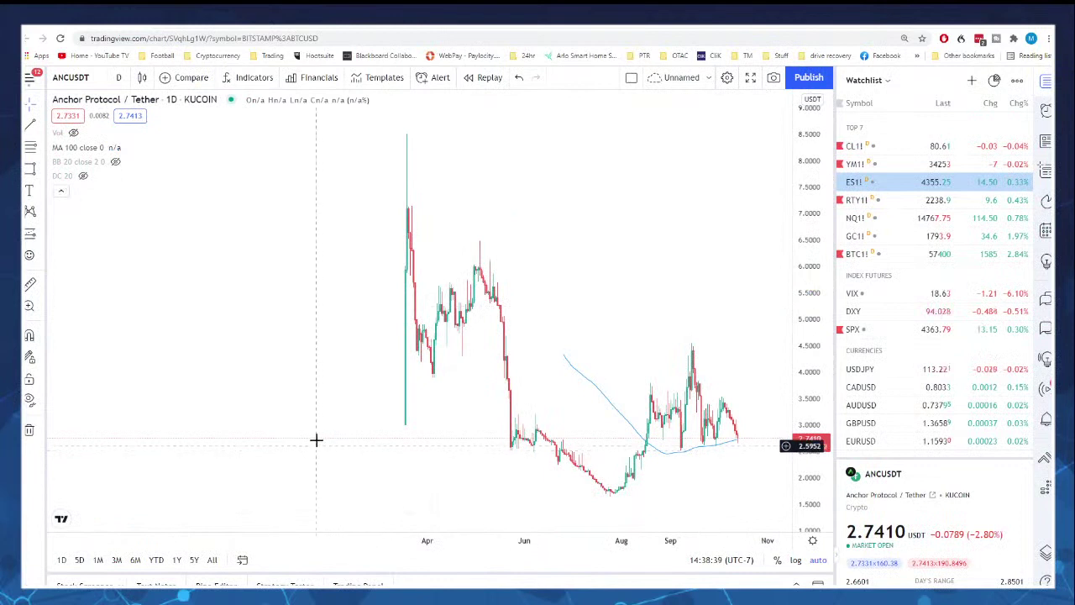
scroll(317, 432, up, 3)
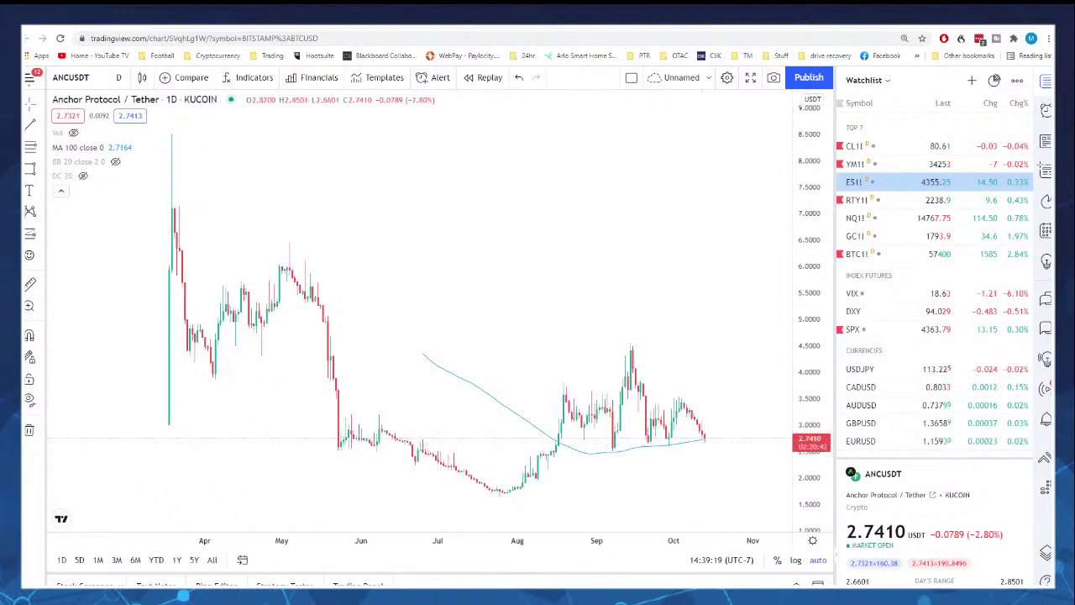
- Switch to the Anchor Protocol web app and look up the deposit interest on its Earn page
click(449, 31)
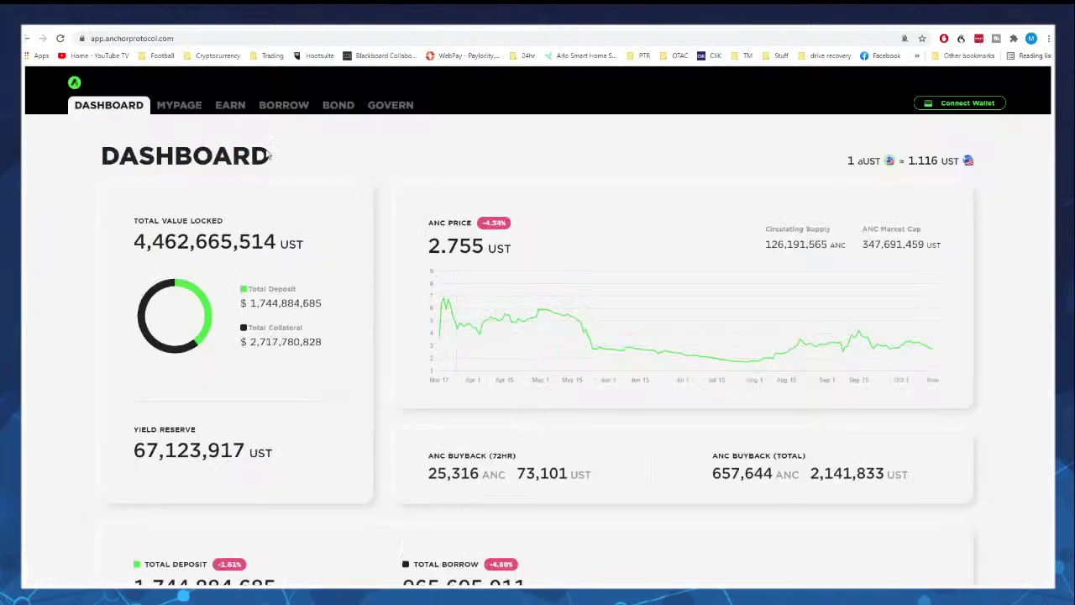
click(230, 107)
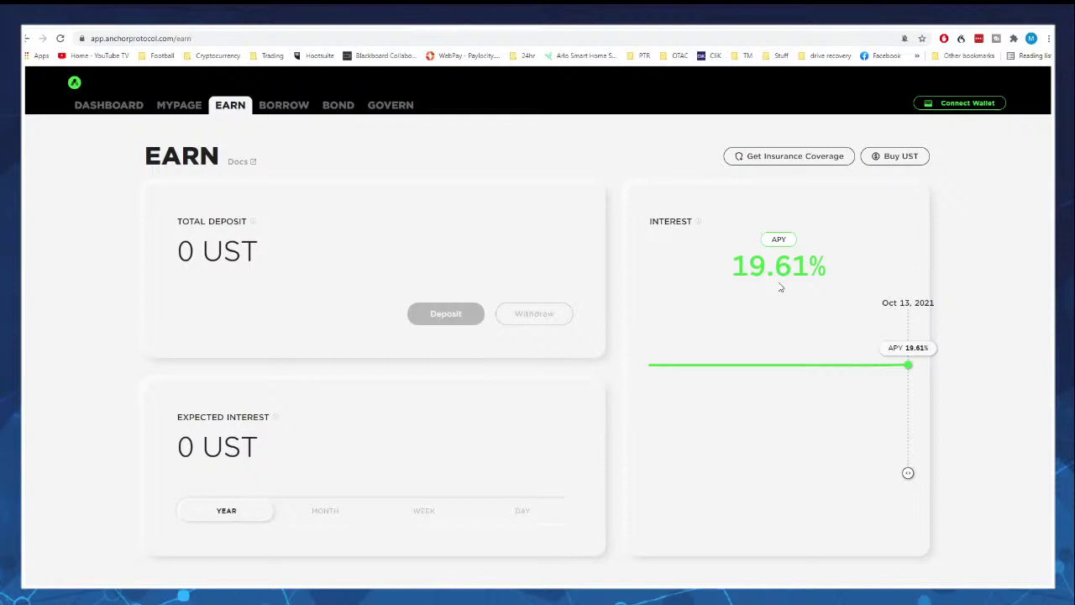
- Switch to TradingView and draw a horizontal line at about 2.58 along the September lows of the ANCUSDT chart
key(ctrl+Tab)
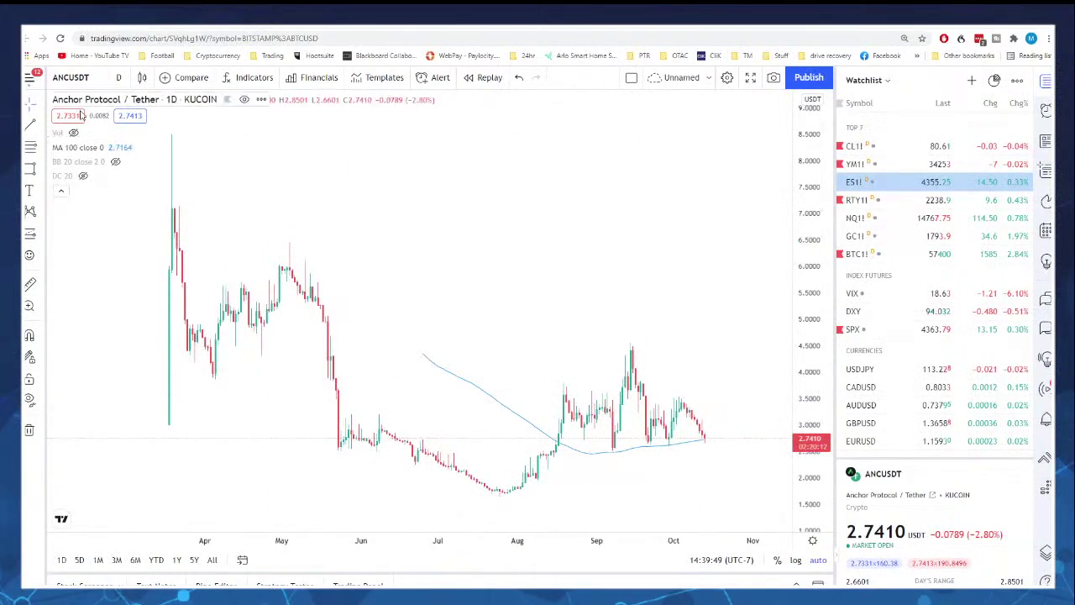
click(42, 126)
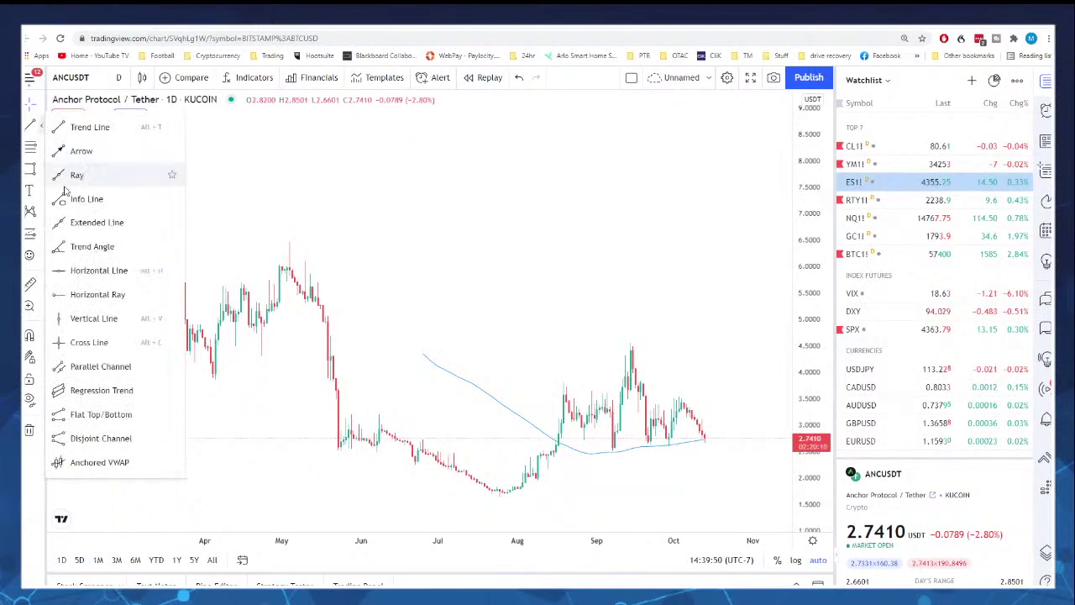
click(105, 270)
click(646, 447)
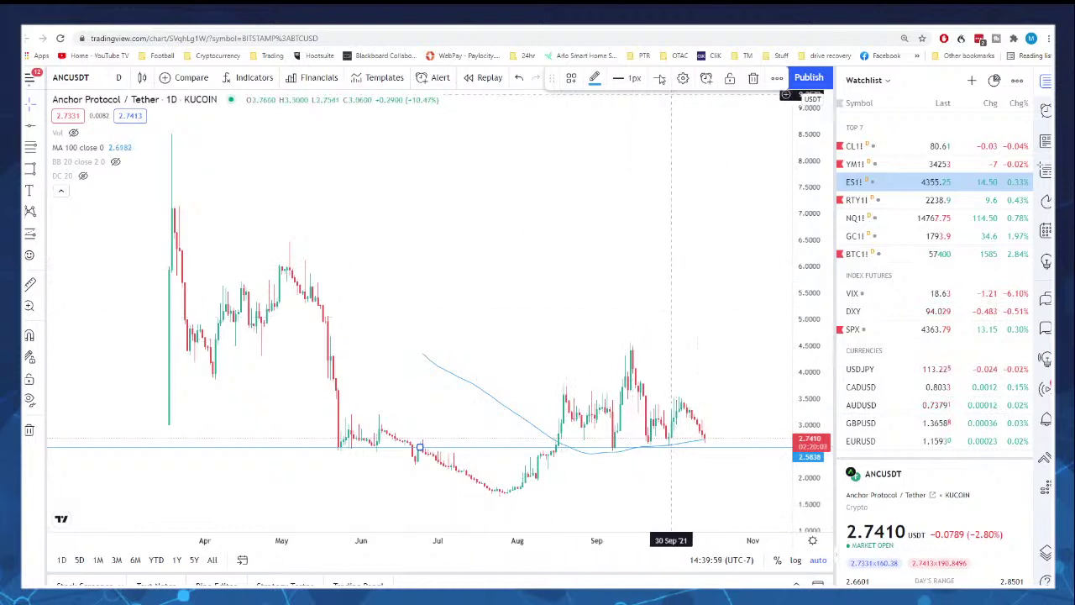
- Review the Anchor web app's Borrow, Bond and Govern pages, checking back on the ANCUSDT chart in TradingView
click(467, 29)
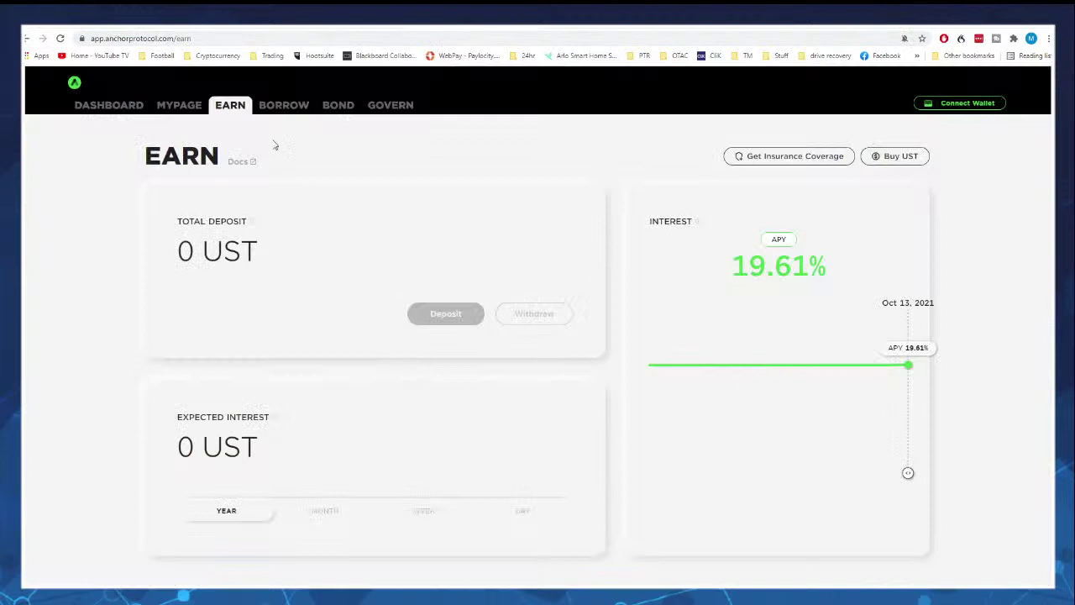
click(281, 107)
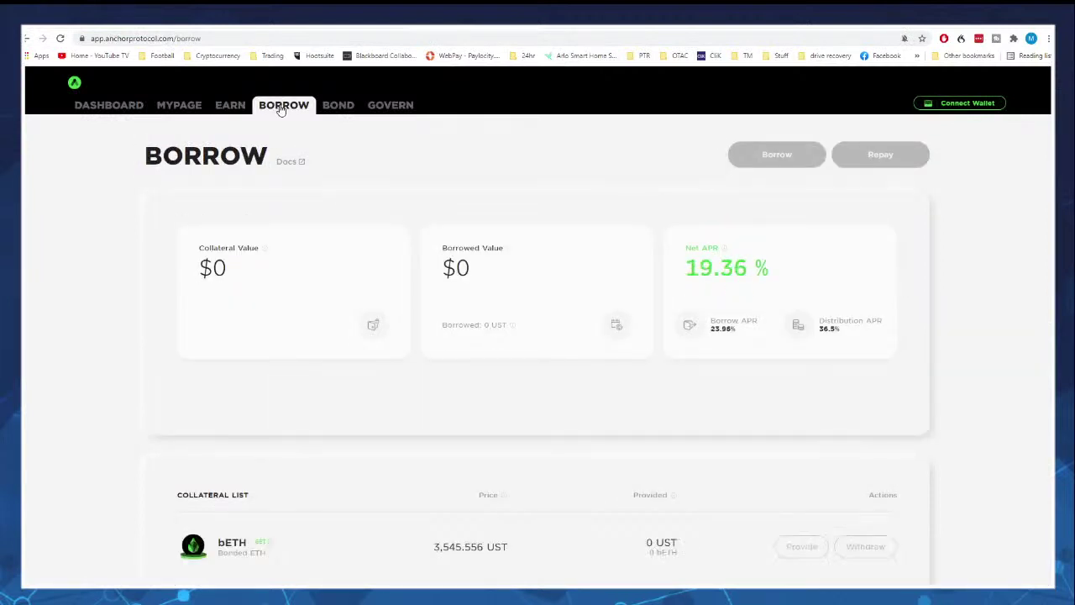
click(337, 107)
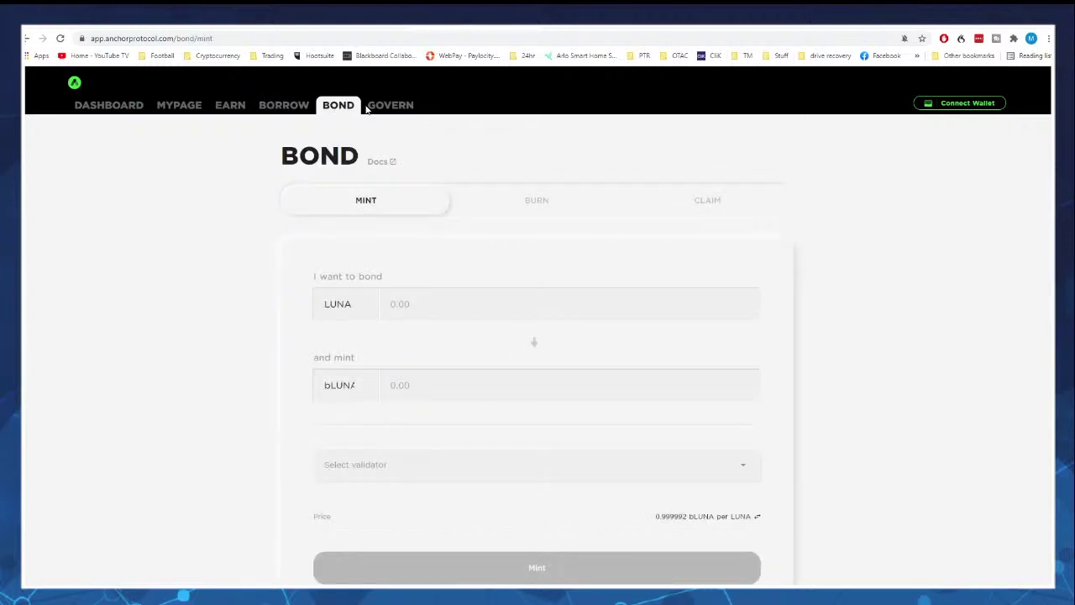
click(388, 109)
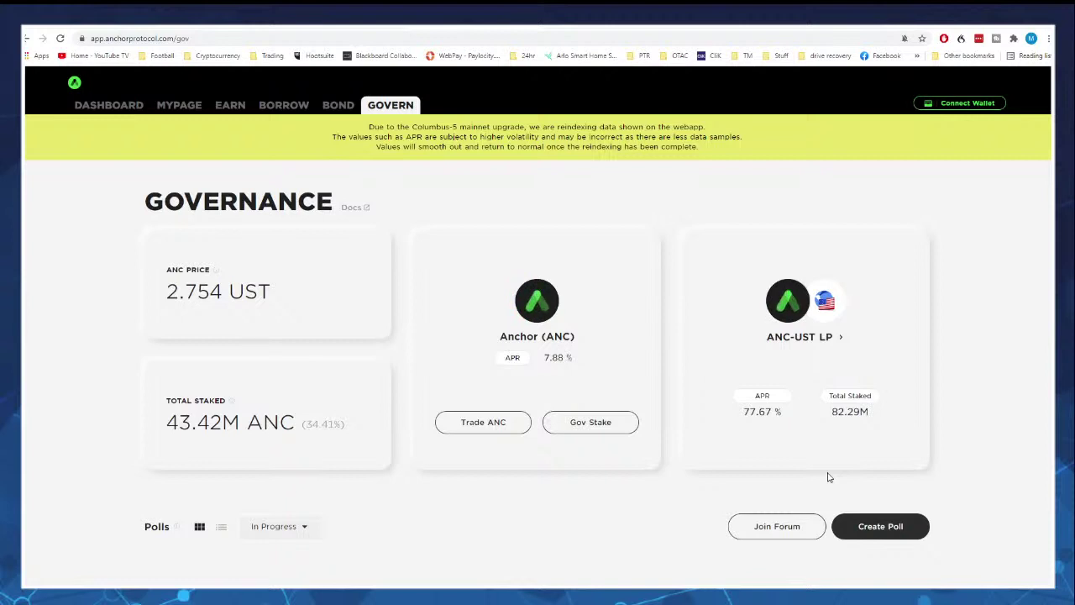
click(167, 46)
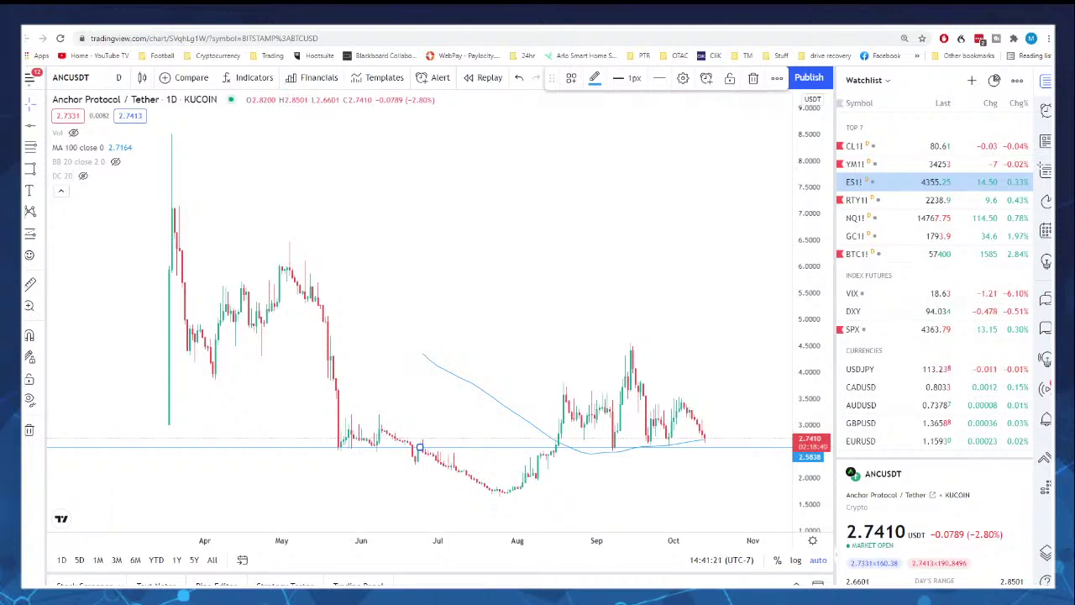
click(479, 31)
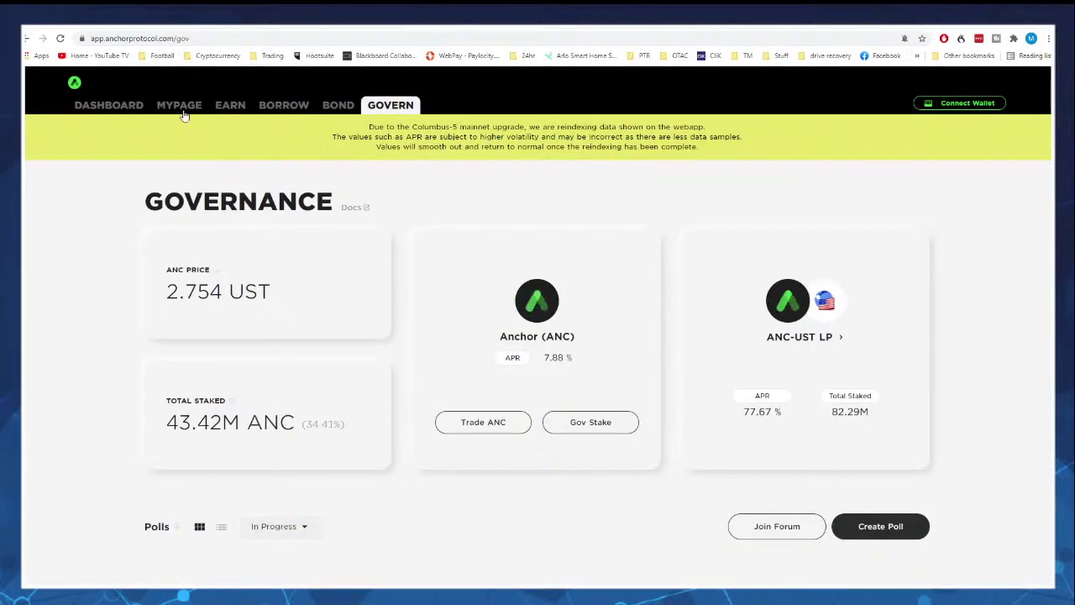
click(229, 107)
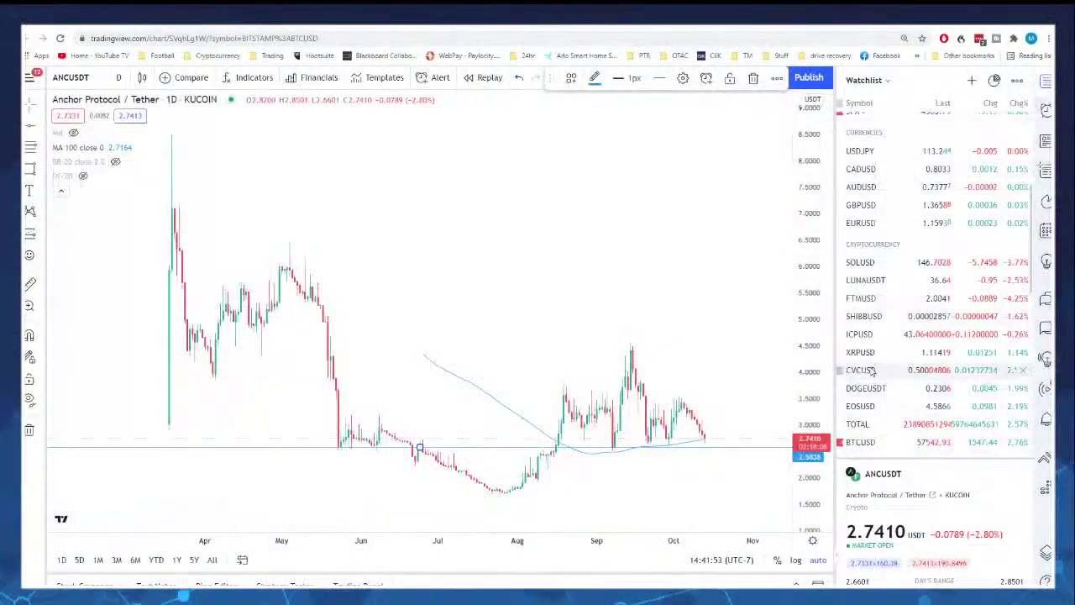
- View the Polkadot (DOTUSD) chart from the cryptocurrency watchlist
scroll(878, 361, down, 5)
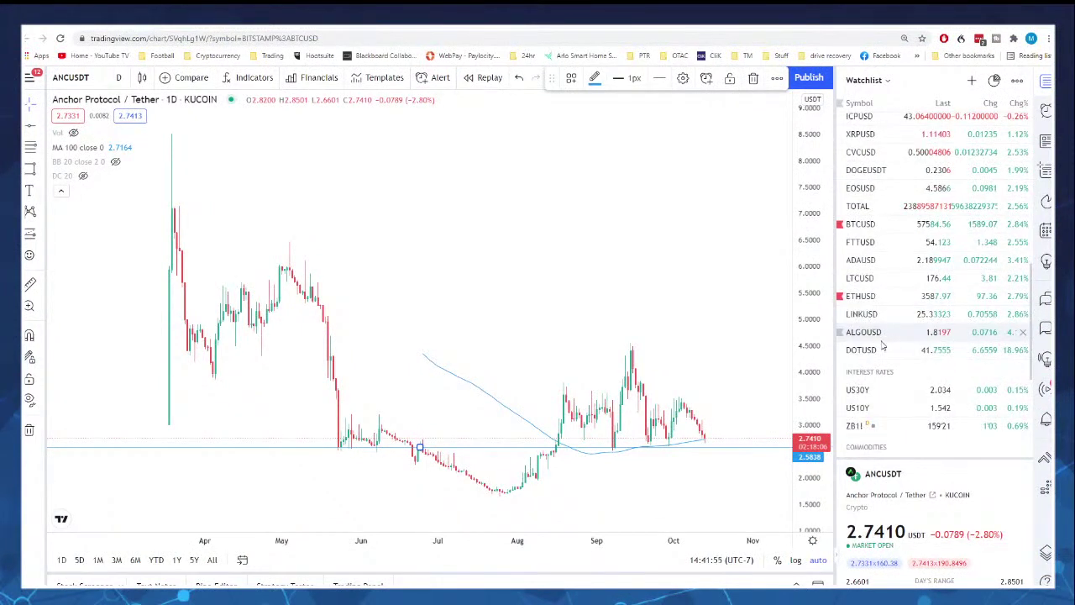
click(865, 349)
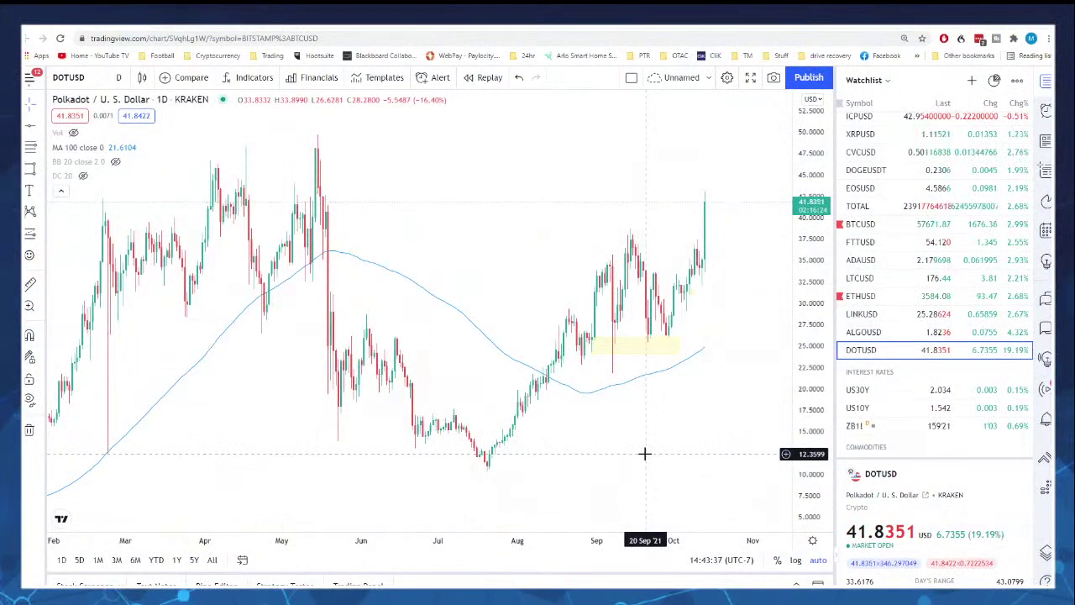
- Load the BIDU chart and draw a horizontal line at about 169.94 near the September highs
text(BIDU)
key(Return)
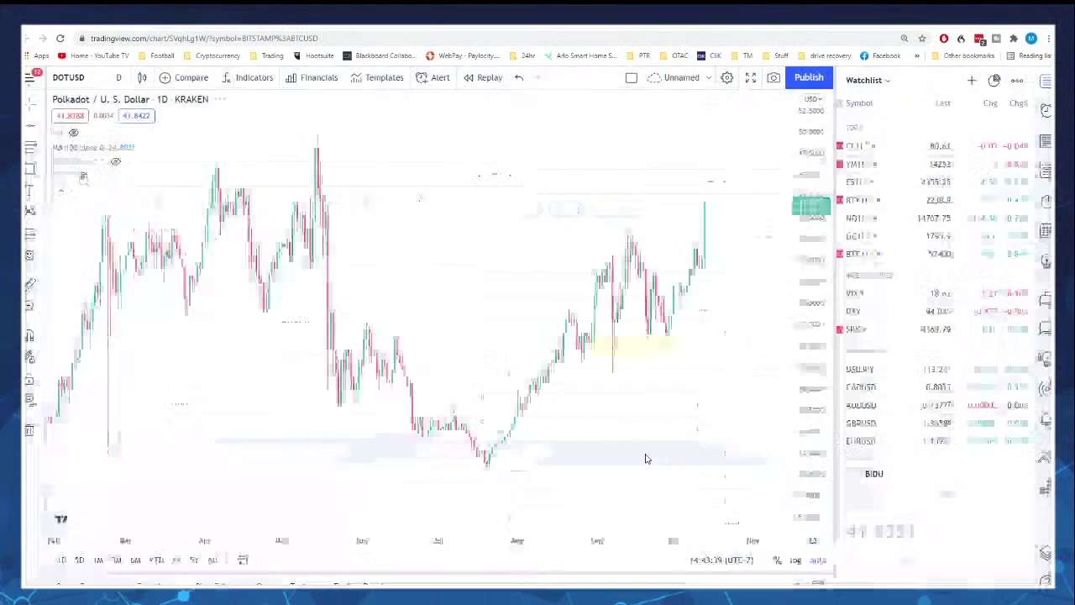
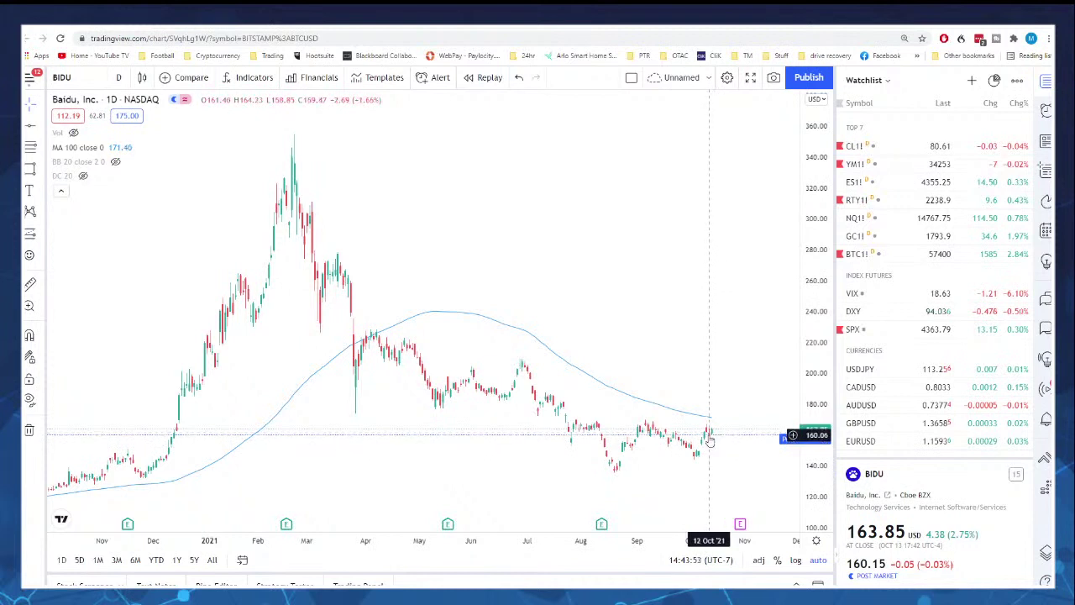
scroll(538, 377, up, 2)
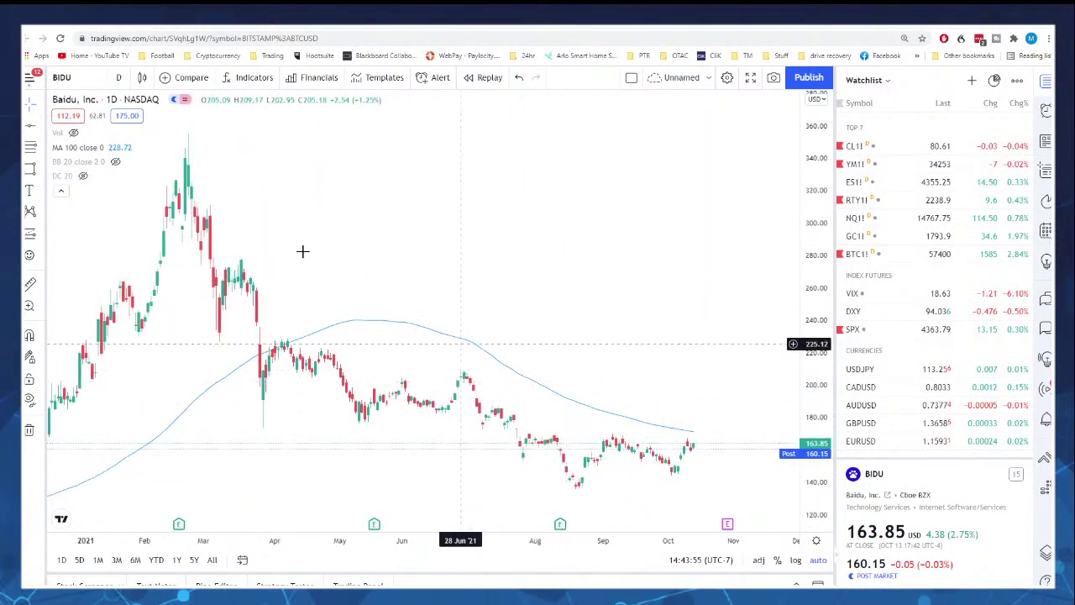
click(617, 434)
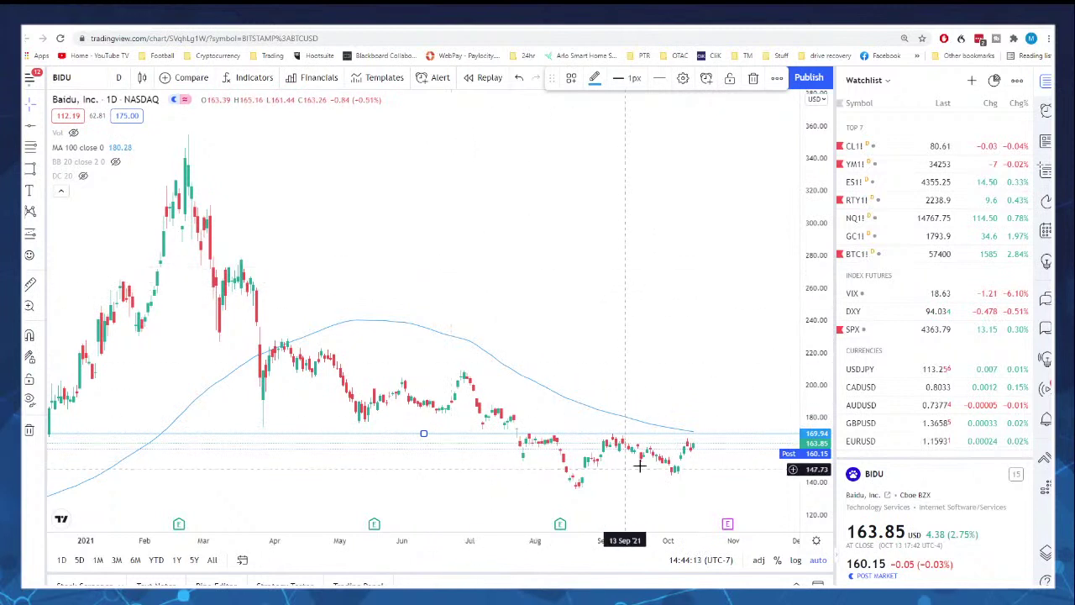
click(562, 289)
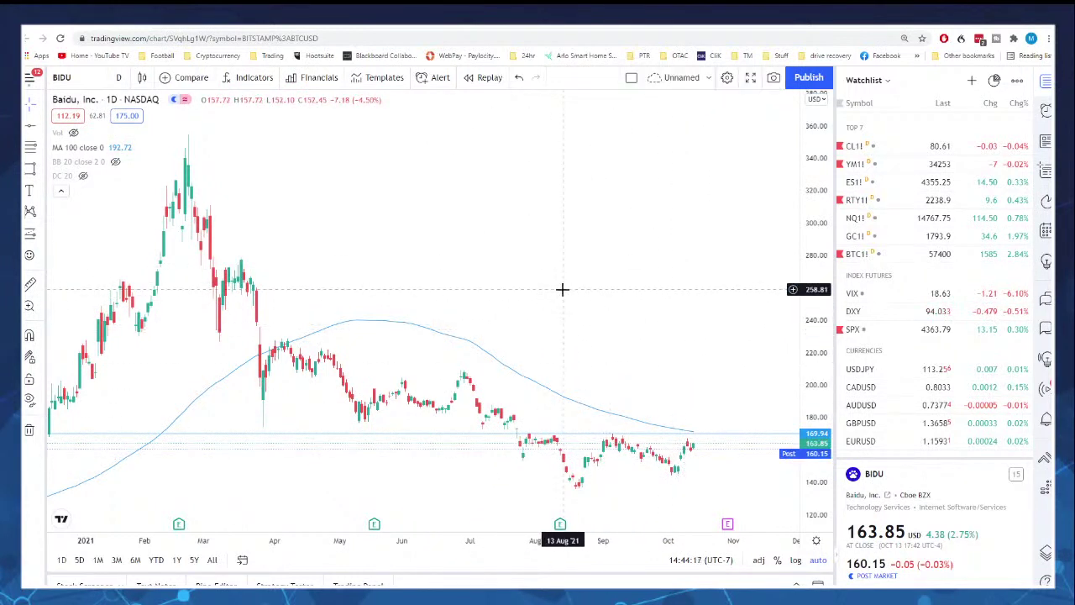
- Load the BABA chart and examine Alibaba's price history against its 100-period moving average
text(BABA)
key(Return)
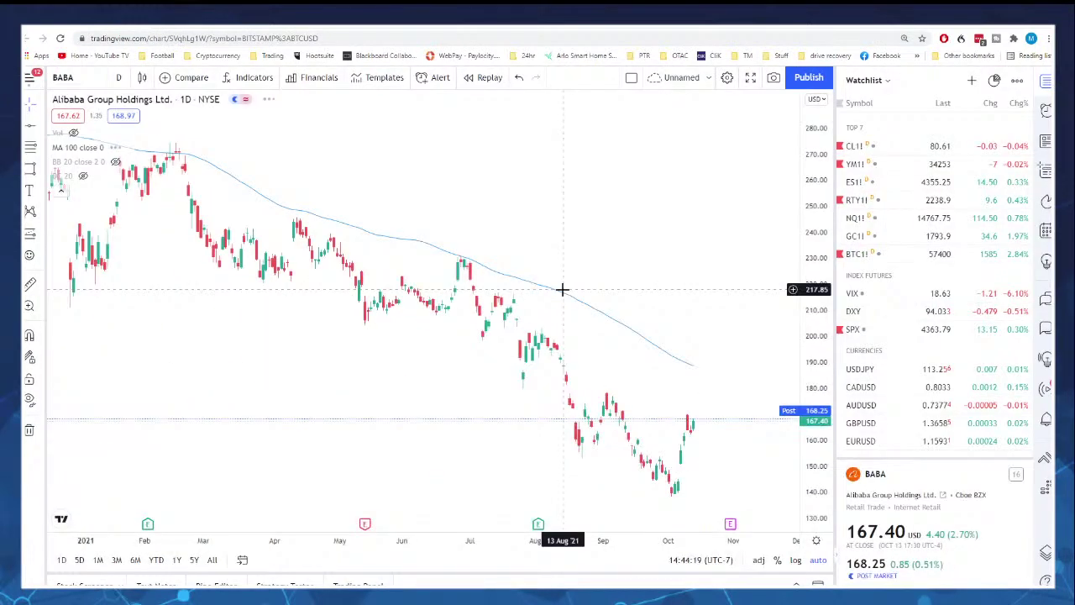
scroll(453, 265, down, 5)
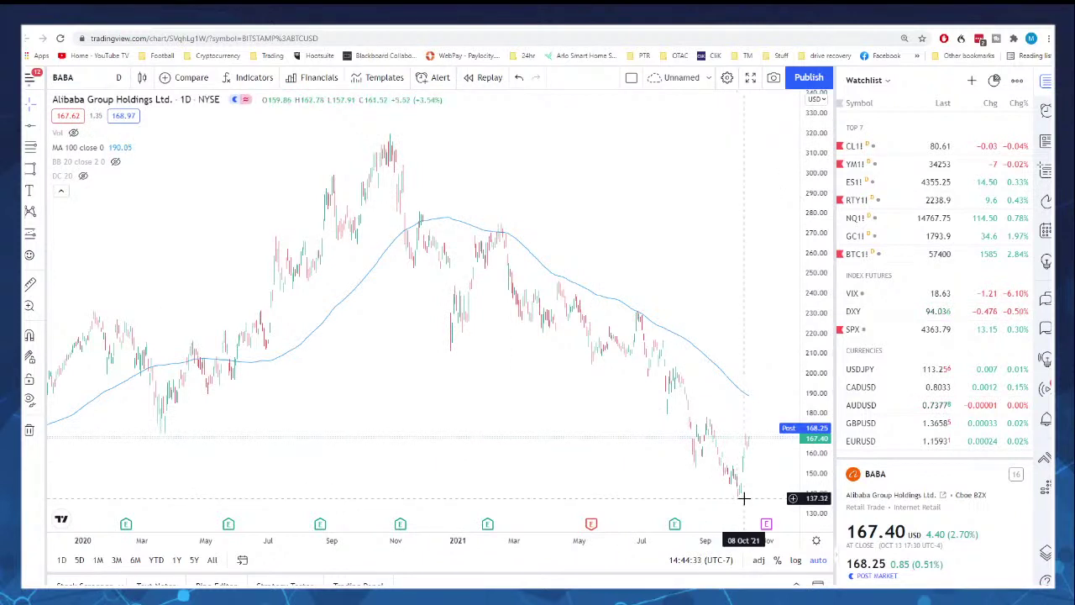
scroll(602, 408, down, 2)
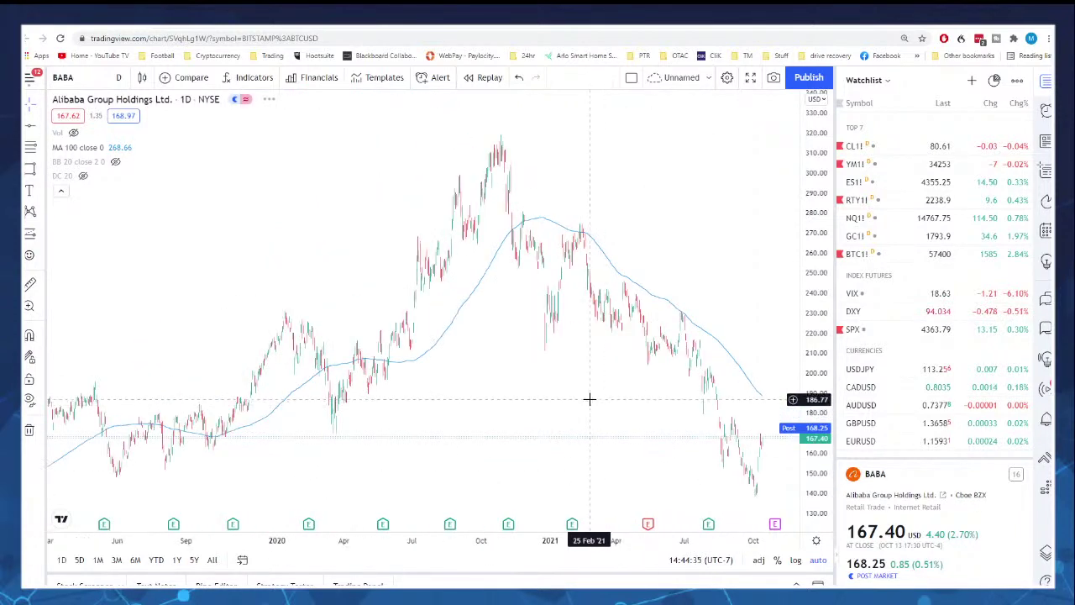
scroll(542, 398, up, 3)
scroll(542, 397, up, 2)
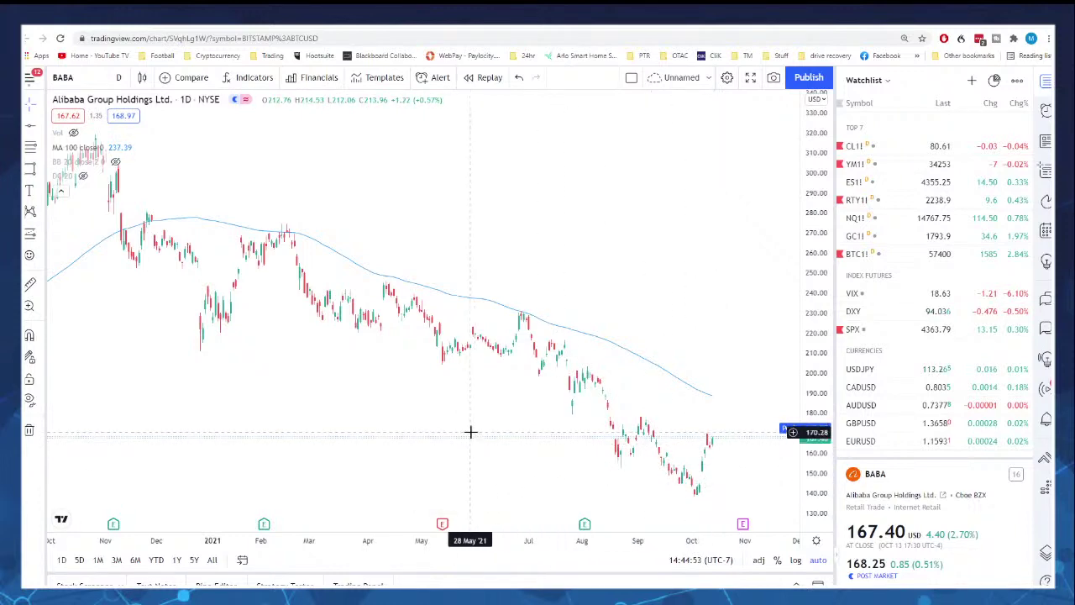
- Examine Alibaba's daily price history back to the December 2018 lows against its 100-period moving average
scroll(471, 431, down, 3)
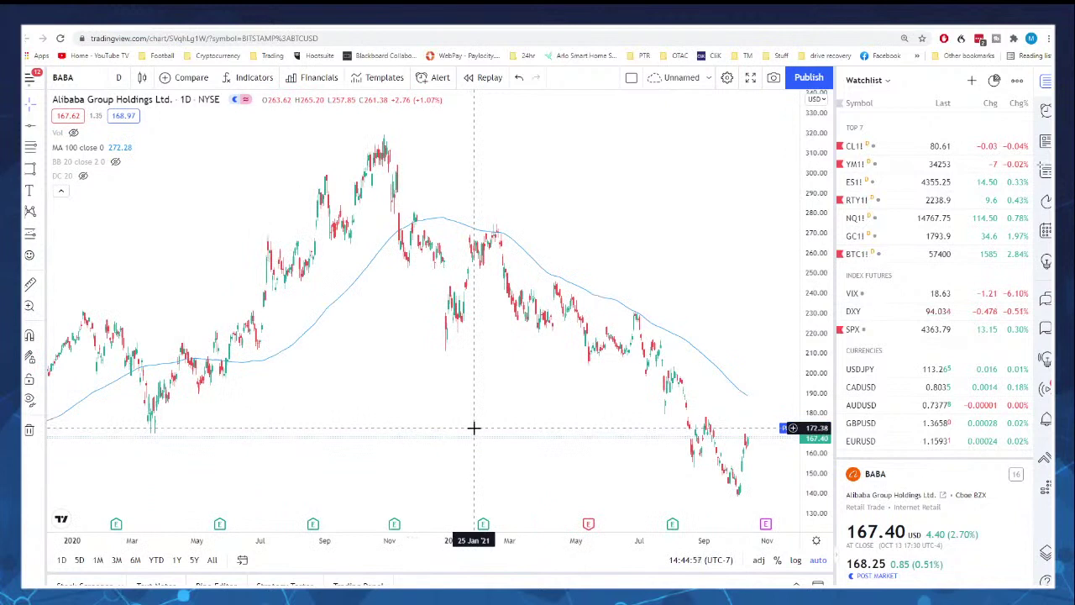
scroll(467, 430, up, 2)
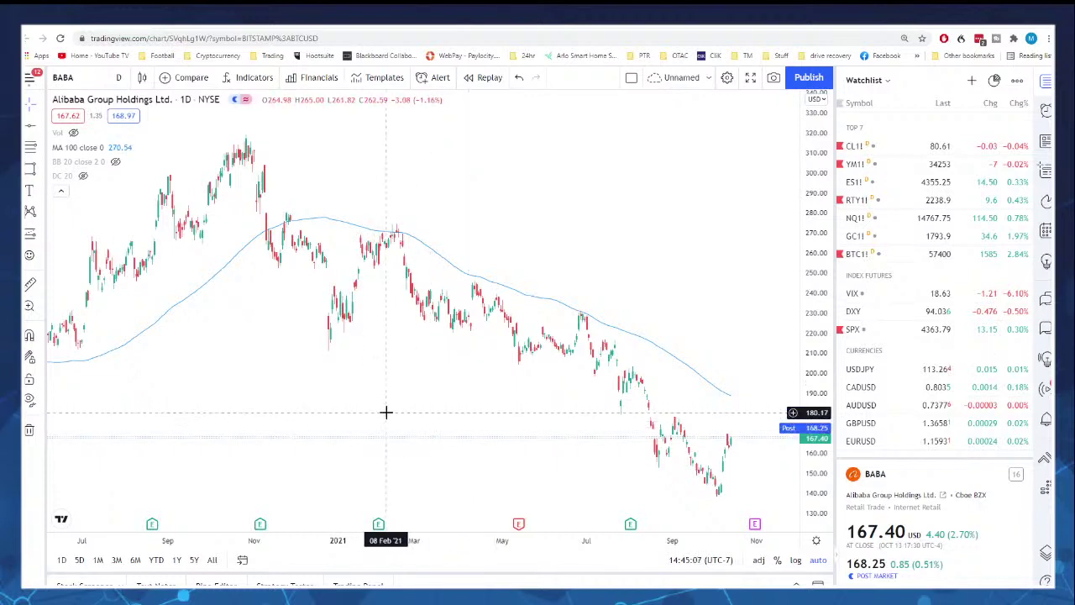
scroll(387, 412, down, 5)
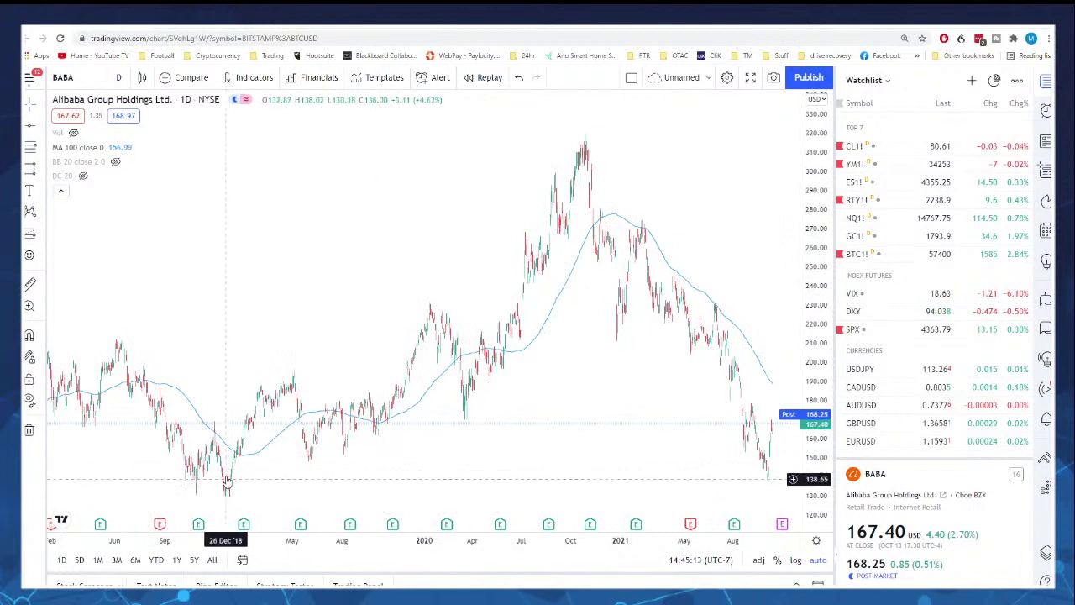
scroll(731, 477, up, 2)
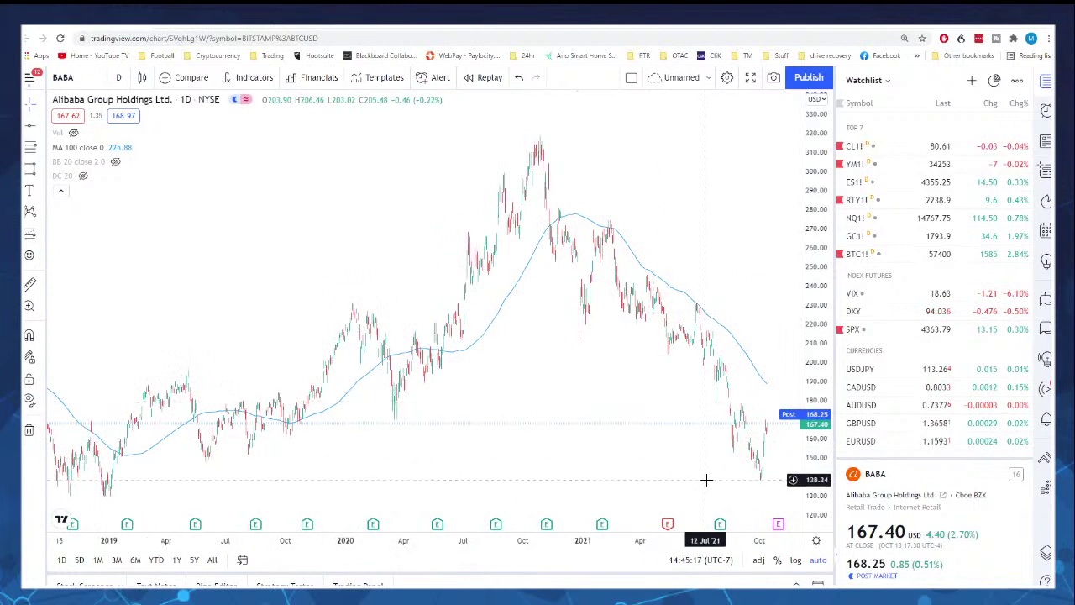
scroll(712, 464, up, 1)
scroll(712, 464, up, 1)
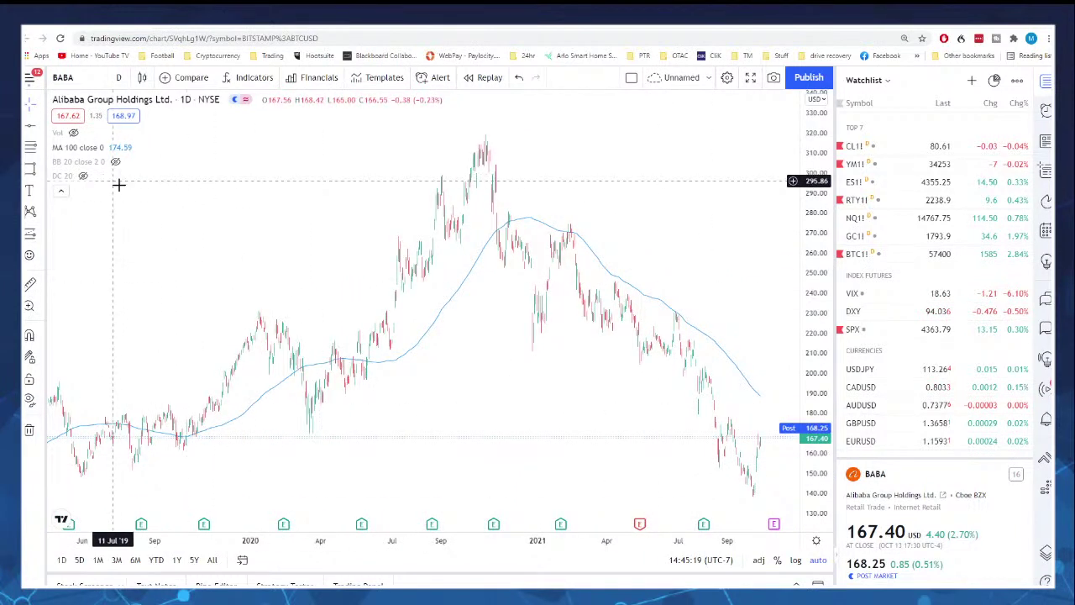
- Show the Volume indicator on the BABA chart and examine volume alongside price back to 2016
click(74, 133)
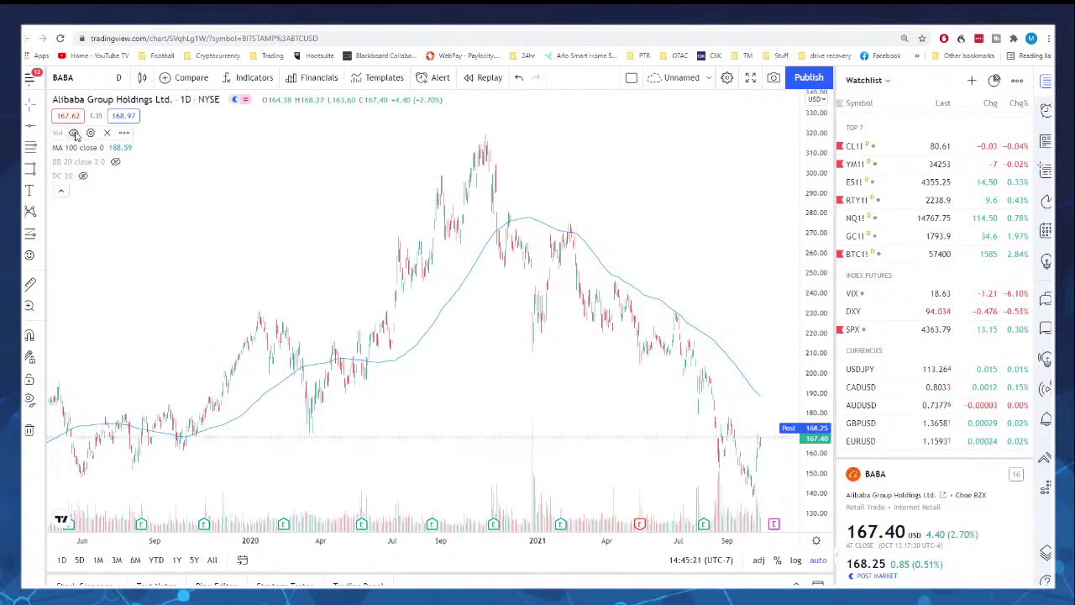
scroll(557, 412, up, 2)
scroll(557, 413, up, 2)
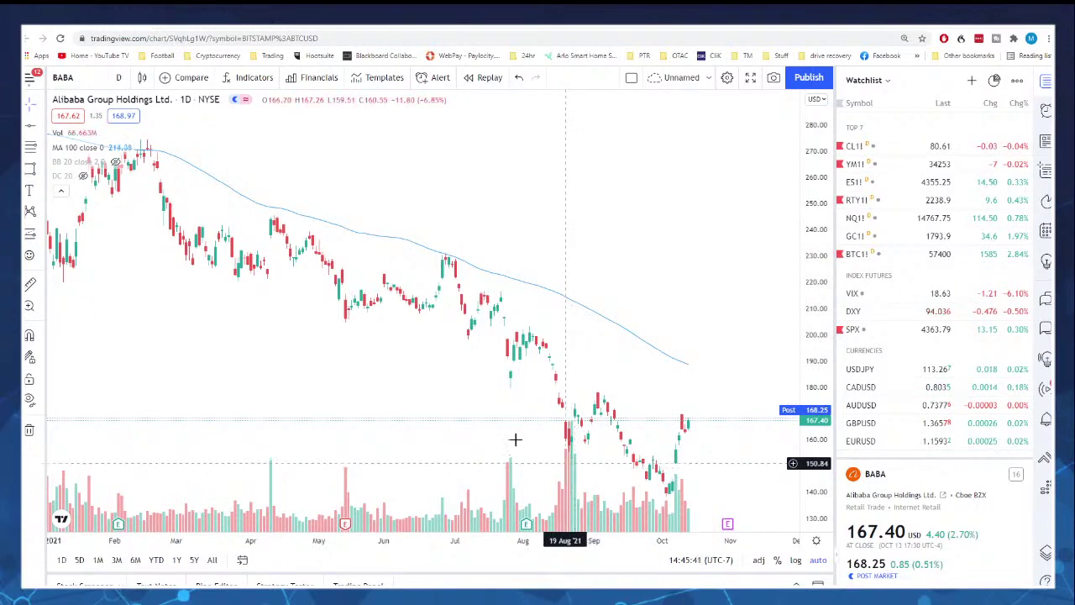
scroll(441, 357, down, 3)
scroll(441, 357, down, 10)
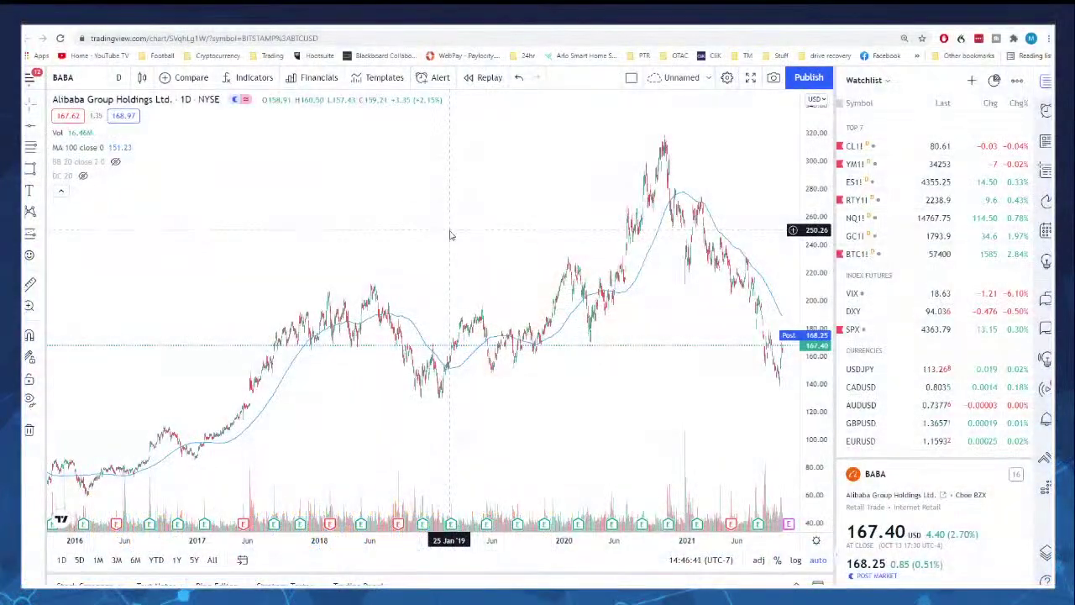
- Load the FXI chart to examine the China large-cap ETF's price history, and check the BIDU chart against its horizontal line
text(FXI)
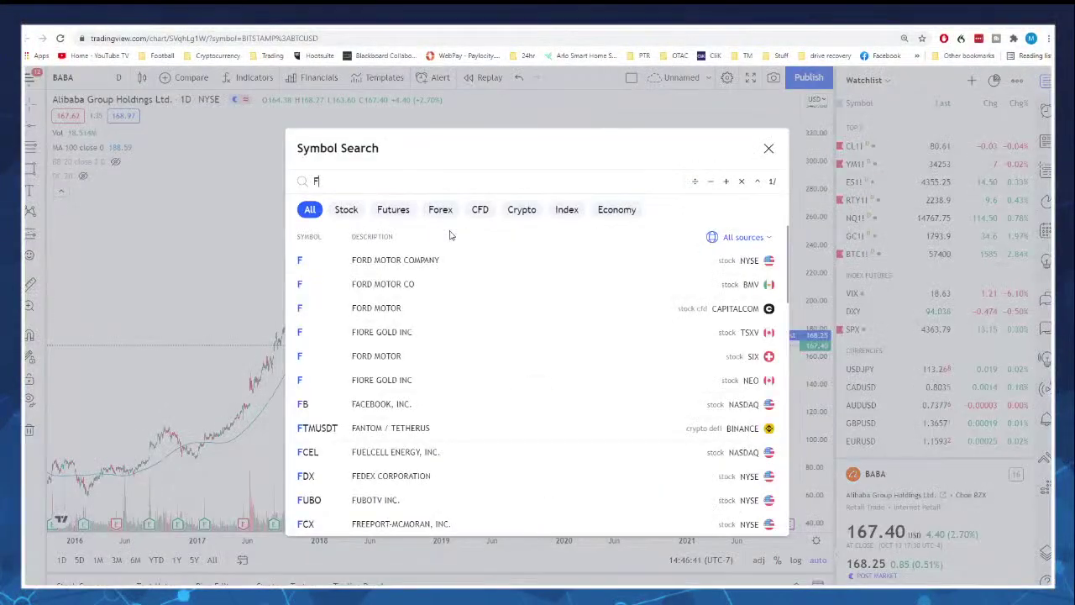
key(Return)
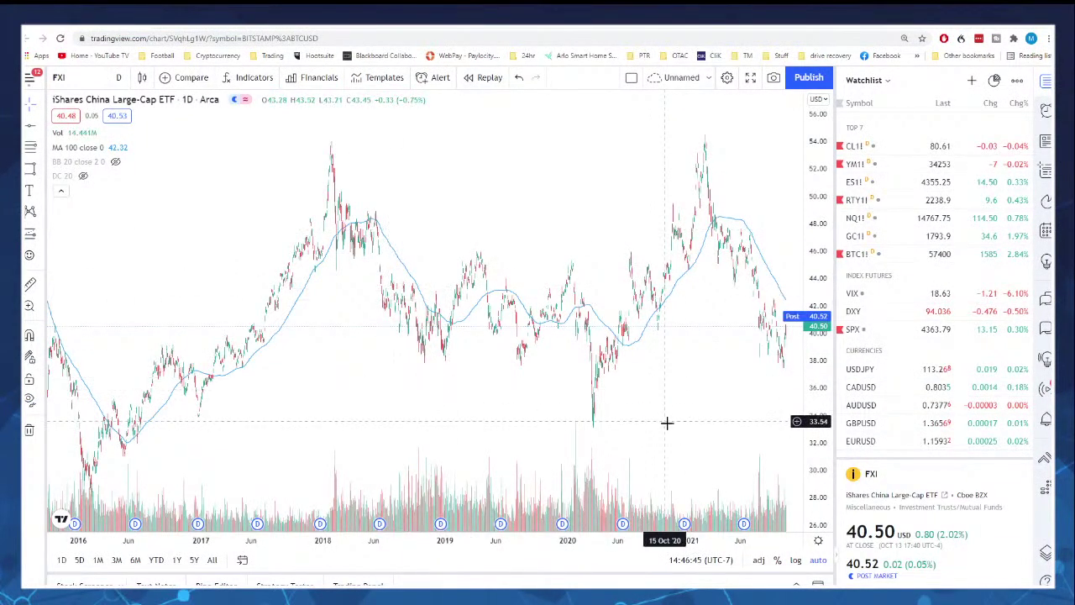
scroll(663, 411, up, 3)
scroll(663, 411, up, 4)
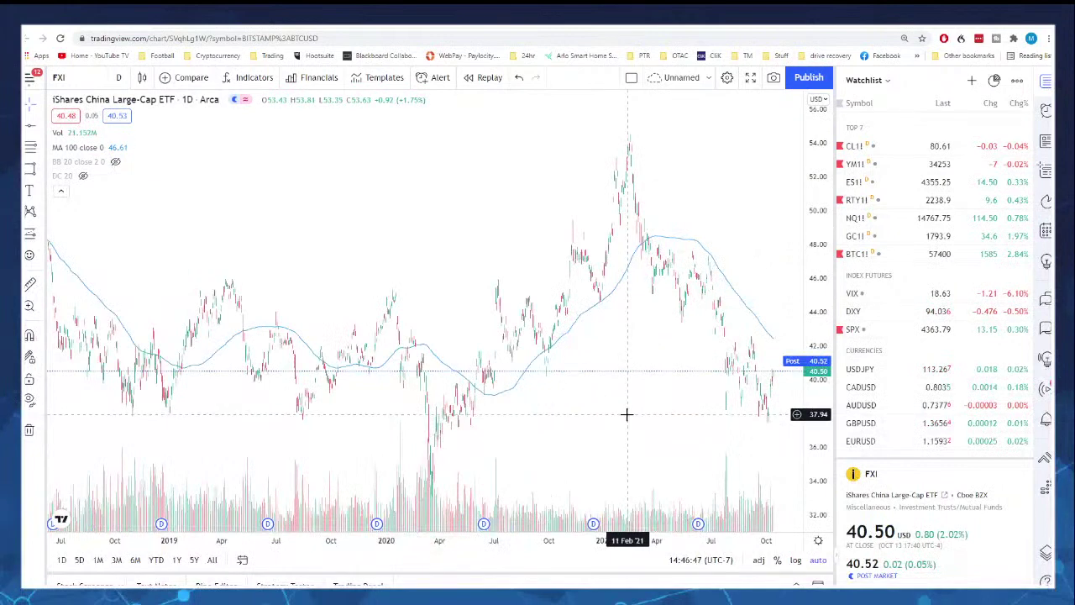
scroll(623, 382, up, 1)
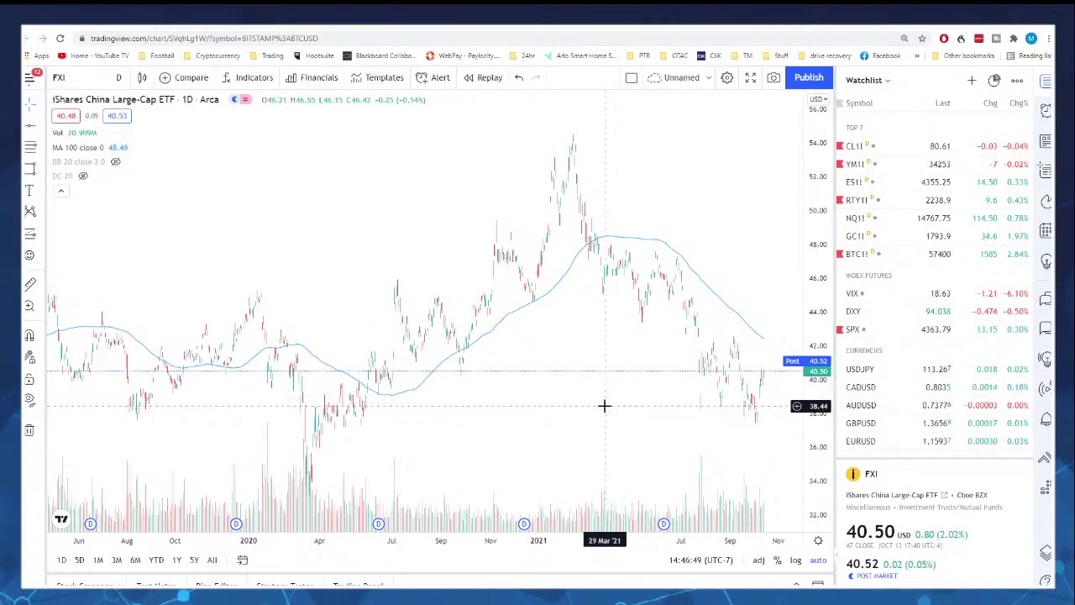
scroll(588, 353, up, 1)
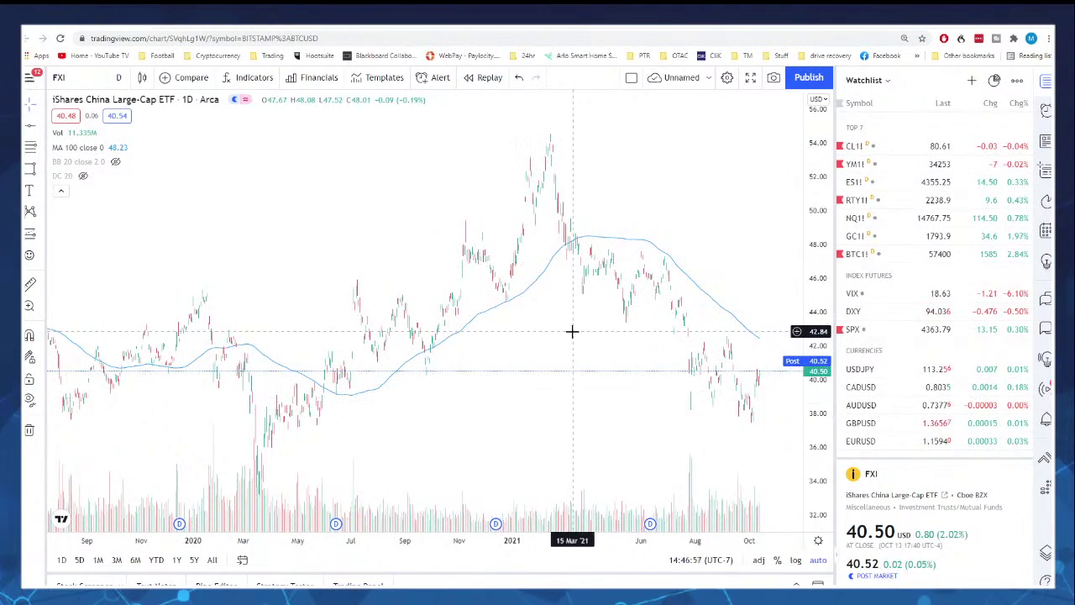
text(BIDU)
key(Return)
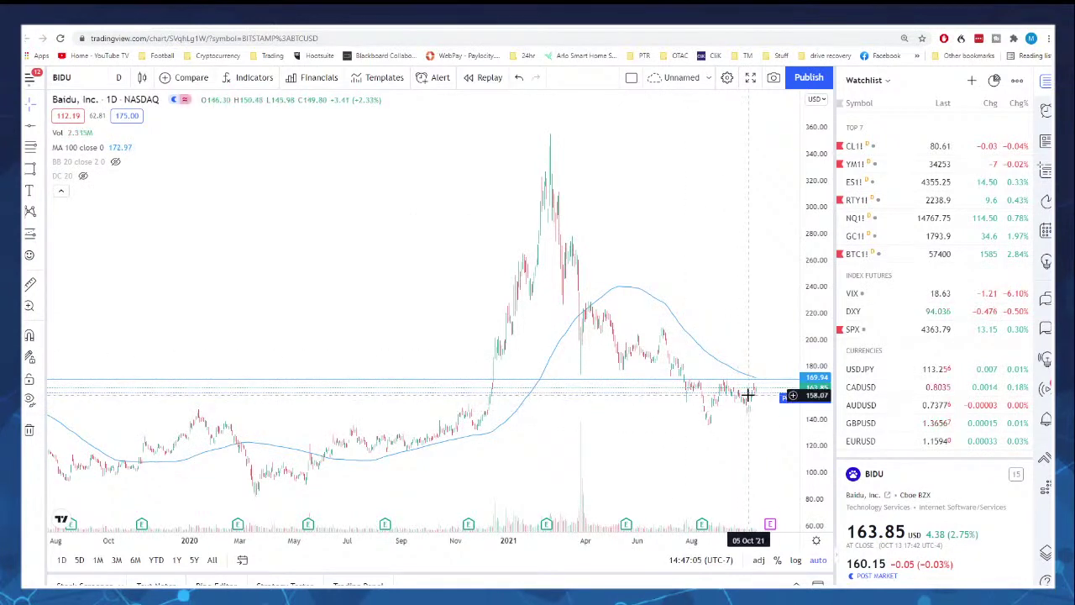
- Load the BABA chart and draw a horizontal line at about 178.38 along the early September highs
text(BABA)
key(Return)
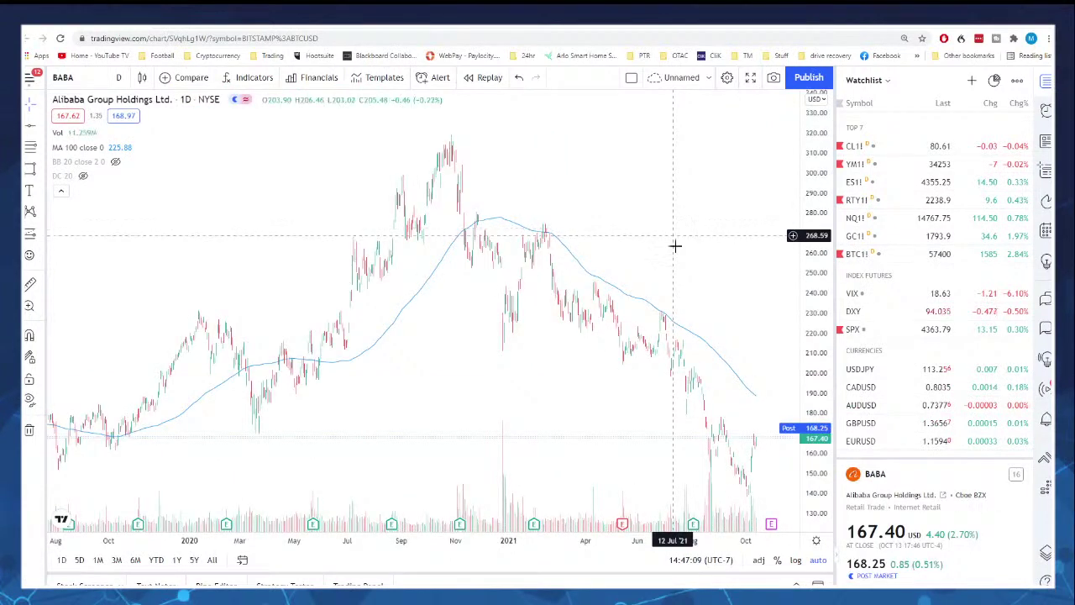
scroll(576, 408, right, 5)
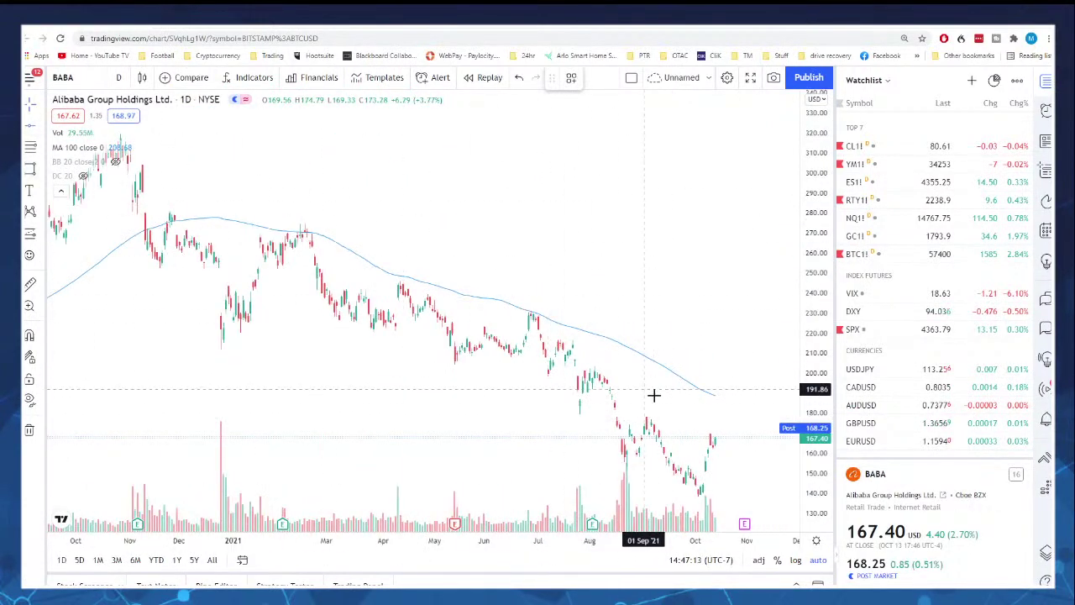
key(alt+h)
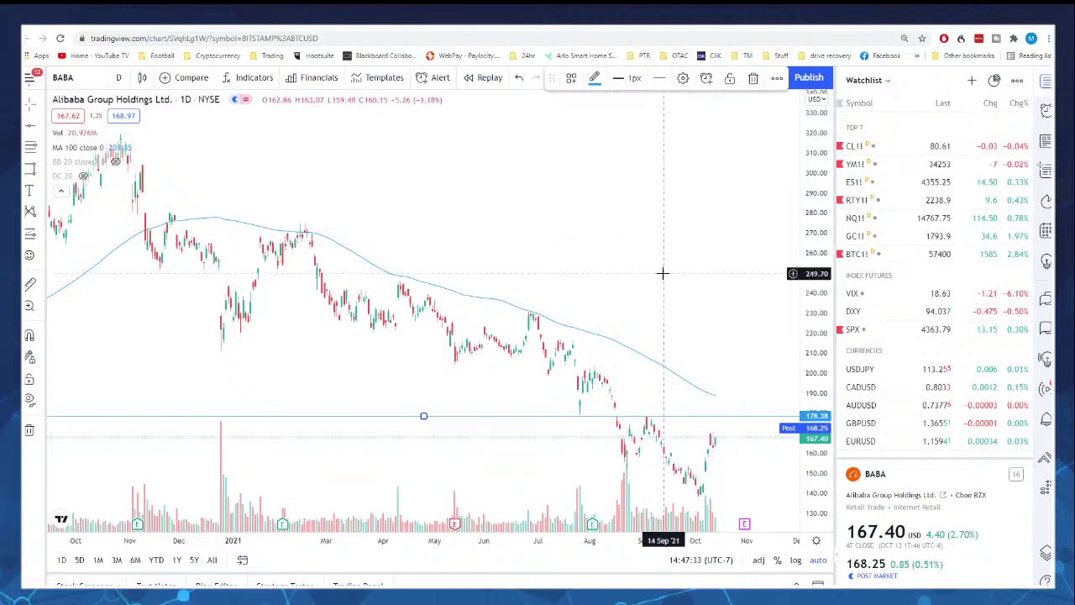
click(524, 269)
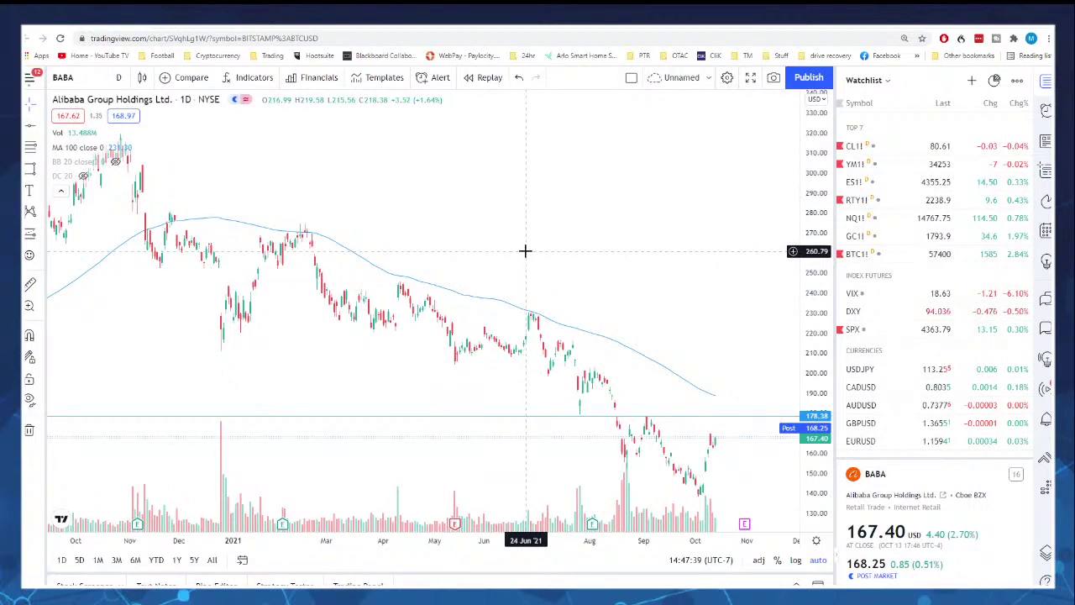
- Load the JD chart and examine JD.com's price action around its 100-period moving average
text(JD)
key(Return)
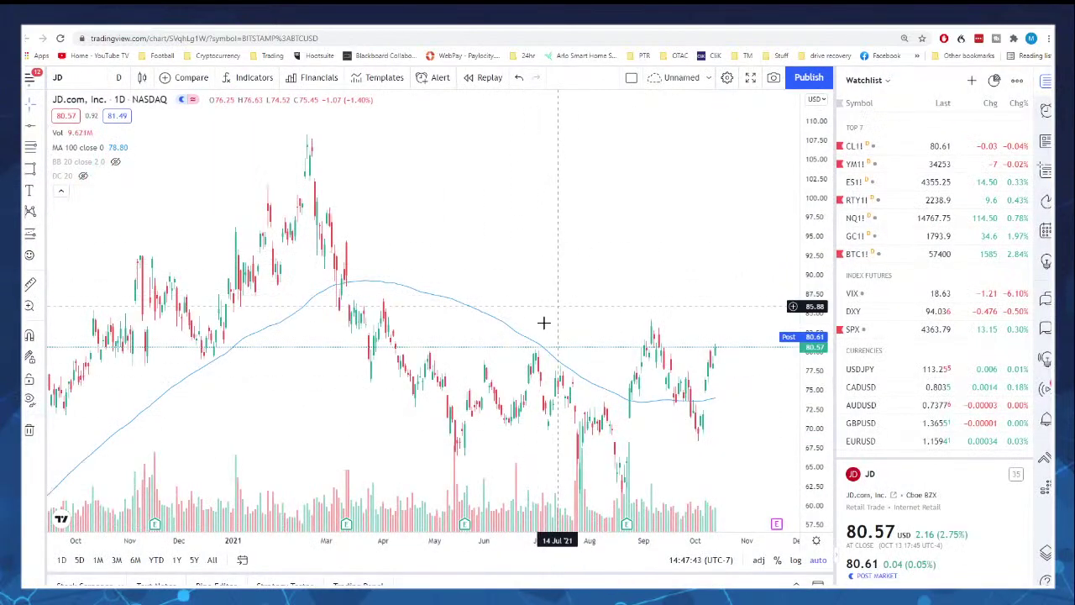
scroll(542, 322, up, 2)
scroll(542, 322, down, 3)
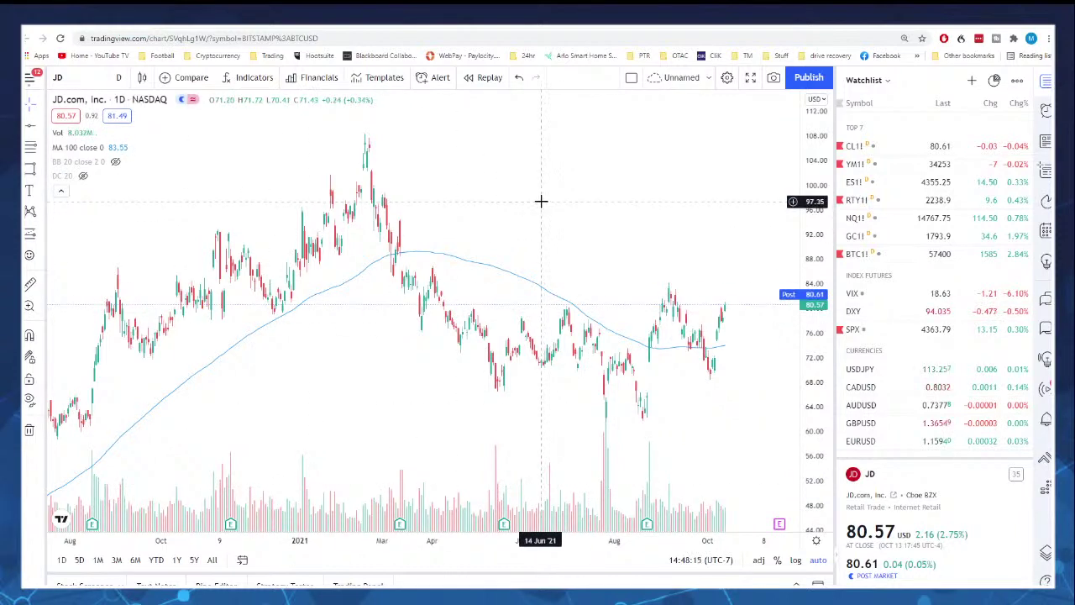
- Load the BIDU chart and draw a rising trend line under the lows from about 136.16 on 18 Aug '21 to about 151.25 on 9 Nov '21
text(BIDU)
key(Return)
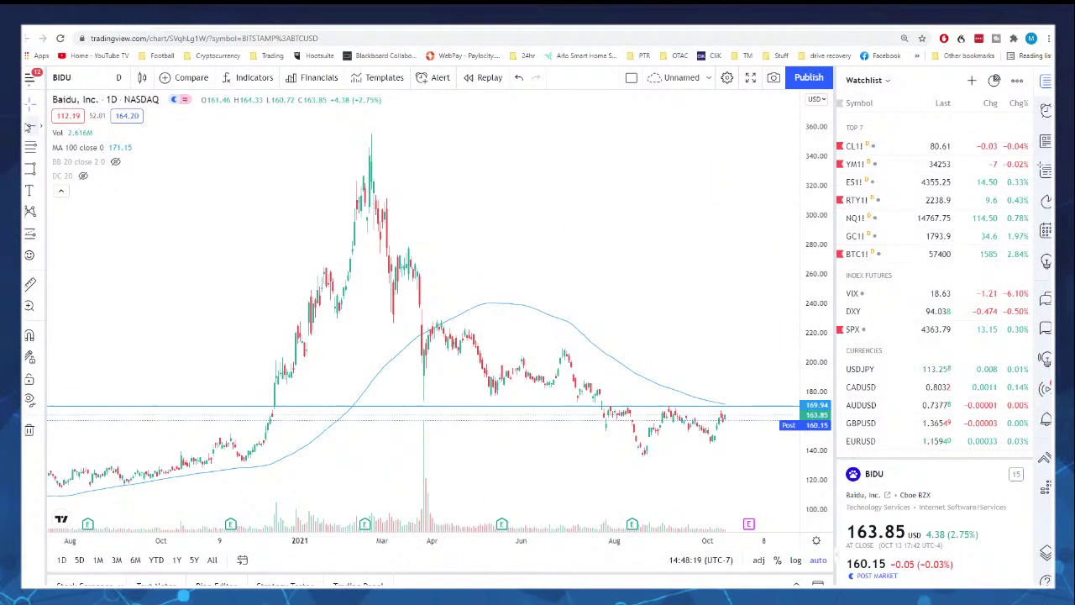
click(41, 127)
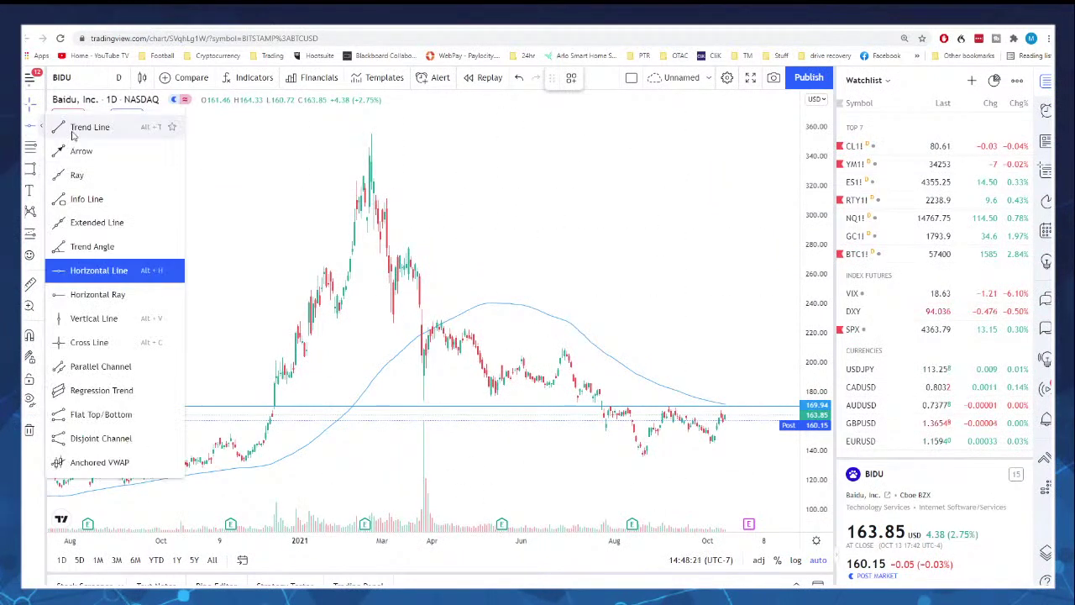
click(72, 128)
click(640, 454)
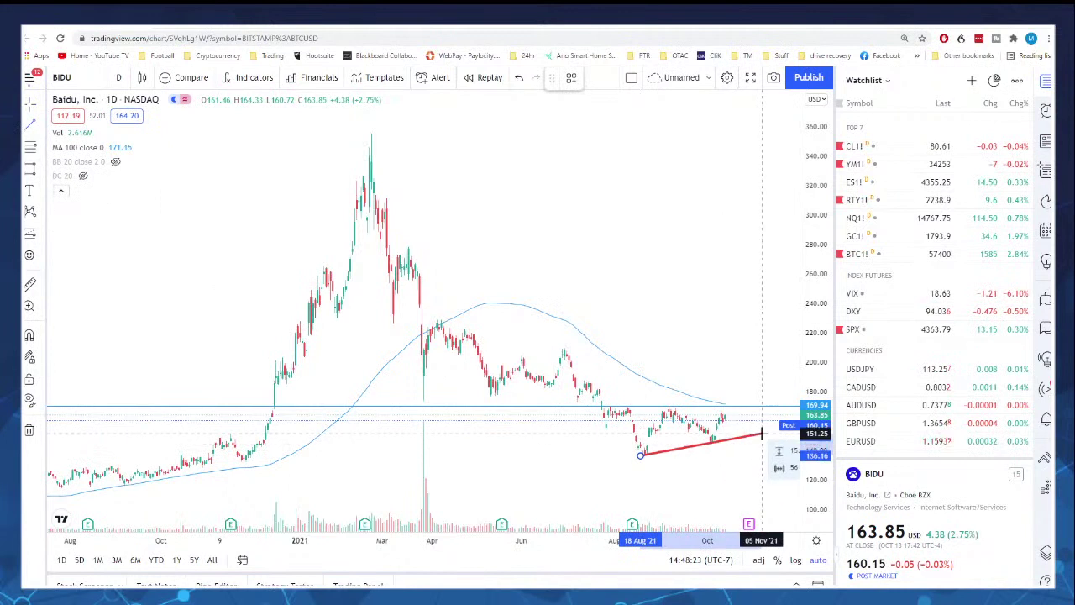
click(766, 433)
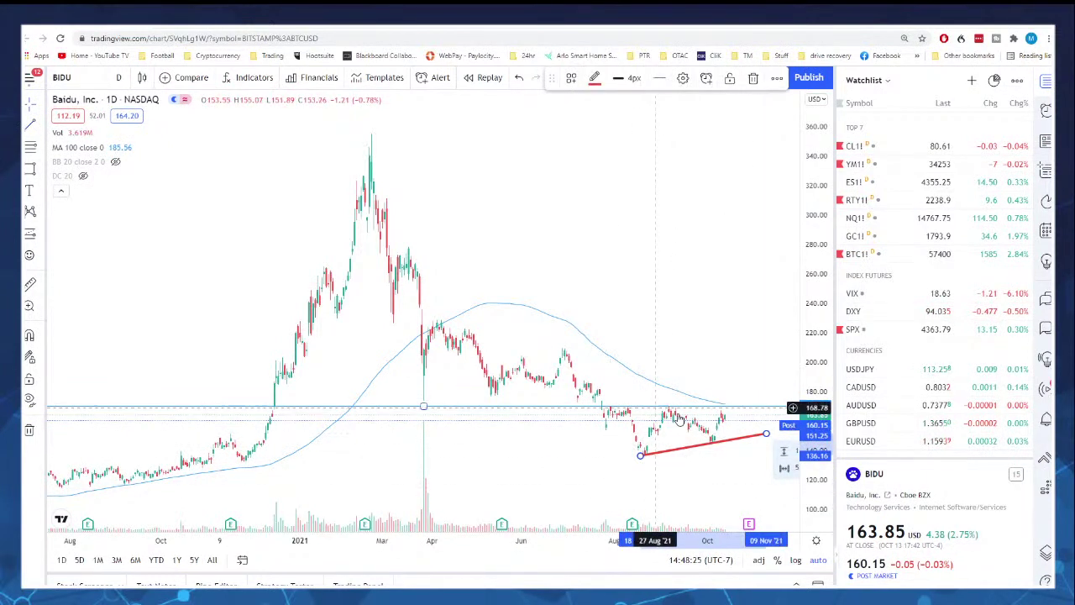